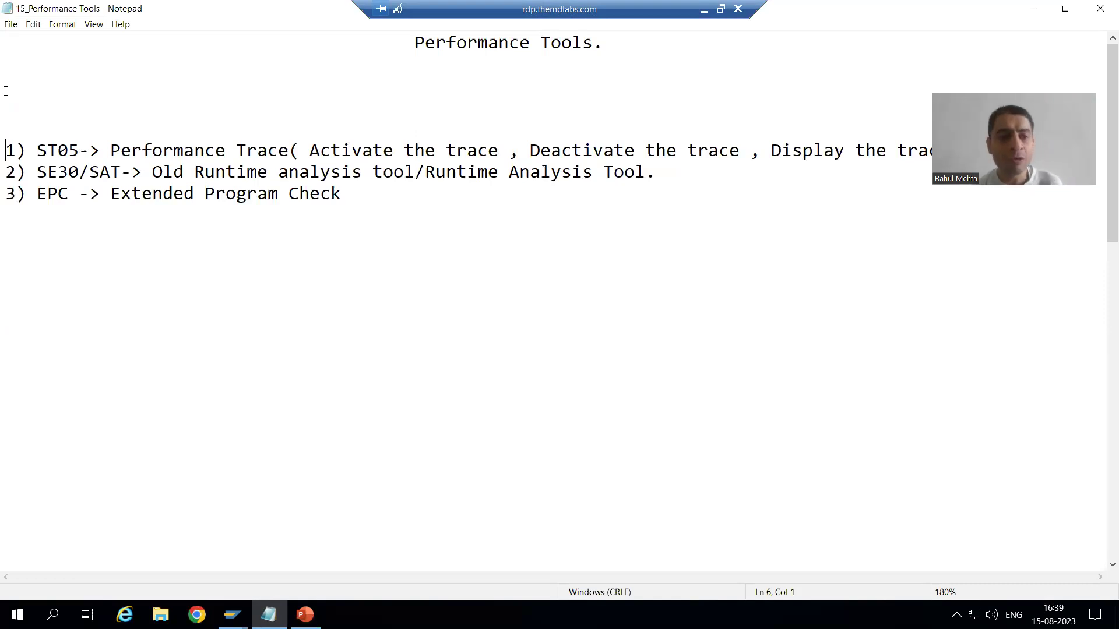
Step: Switch from the performance tools notes to the SAP session with report ZPRG3_ALV_27 and open transaction ST05 in a new session
drag(36, 152, 84, 150)
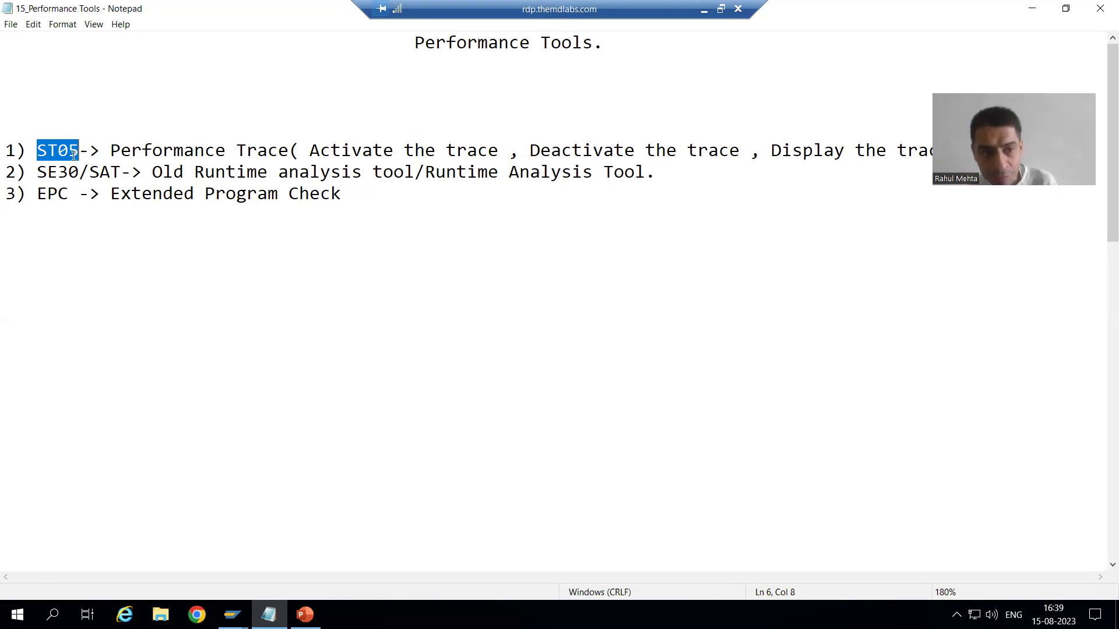
click(69, 152)
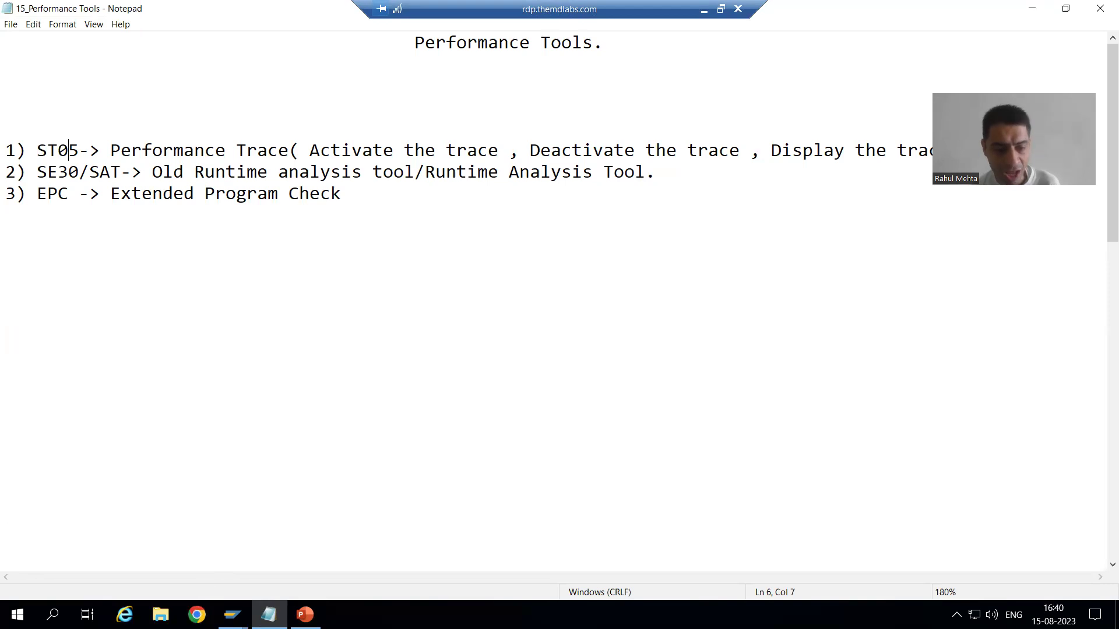
click(232, 615)
click(253, 583)
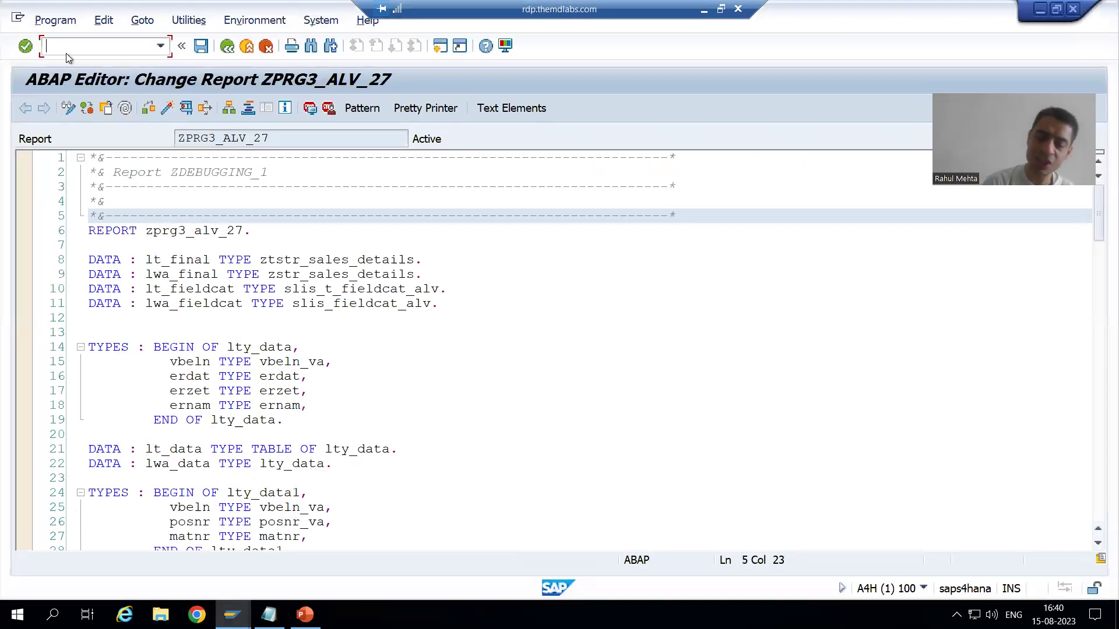
text(/ost05)
key(Return)
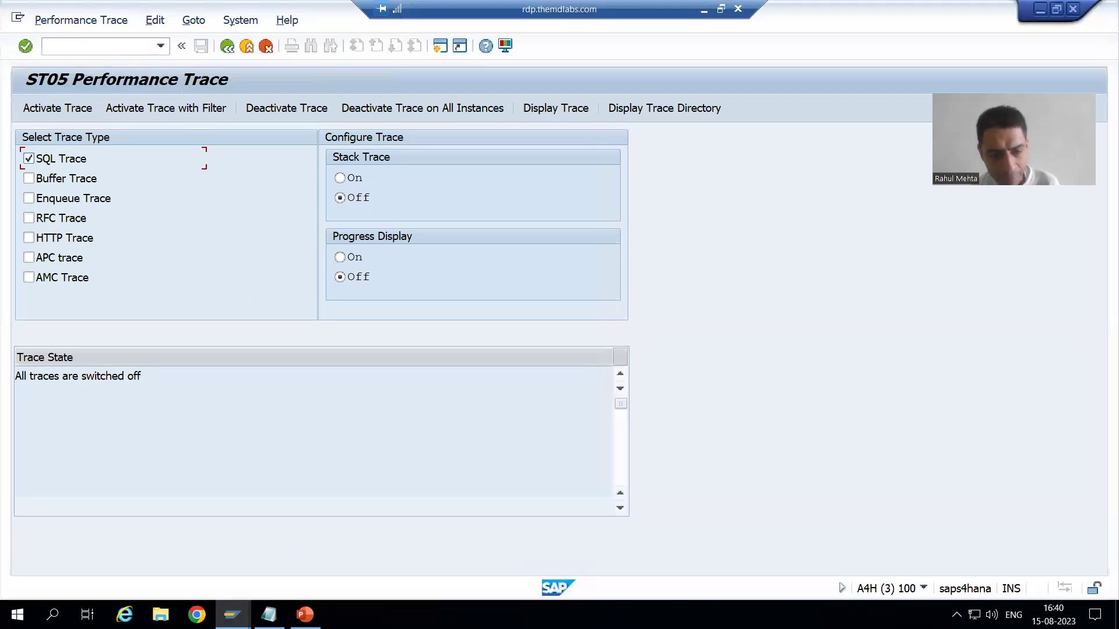
Step: Examine the SELECT statements on vbak and vbap and the nested loop filling lt_final in report ZPRG3_ALV_27
click(233, 614)
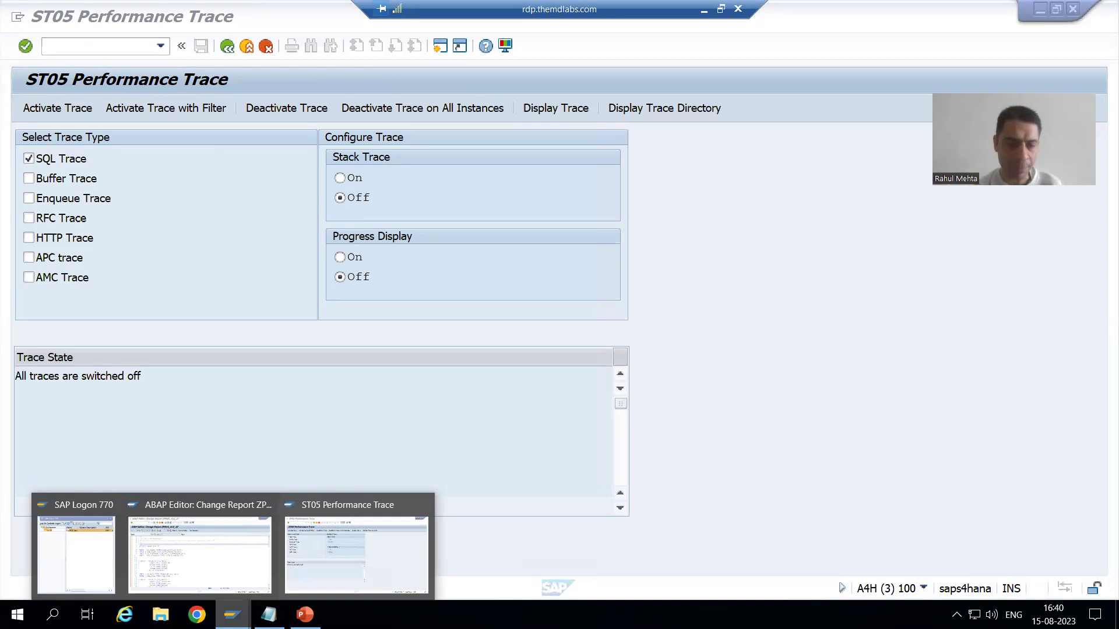
click(220, 579)
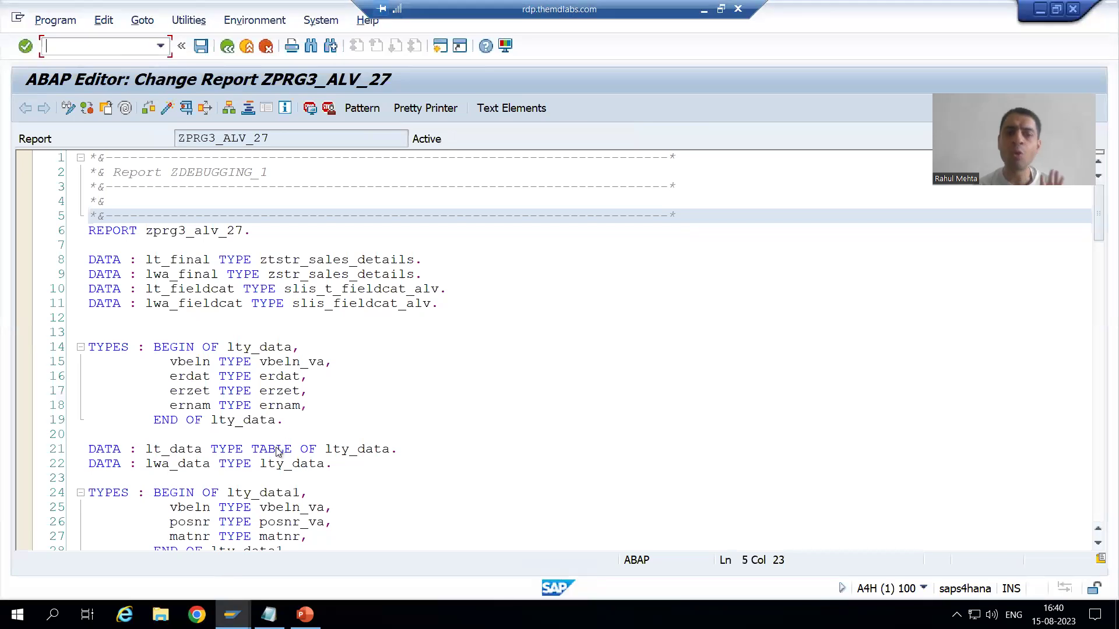
click(313, 379)
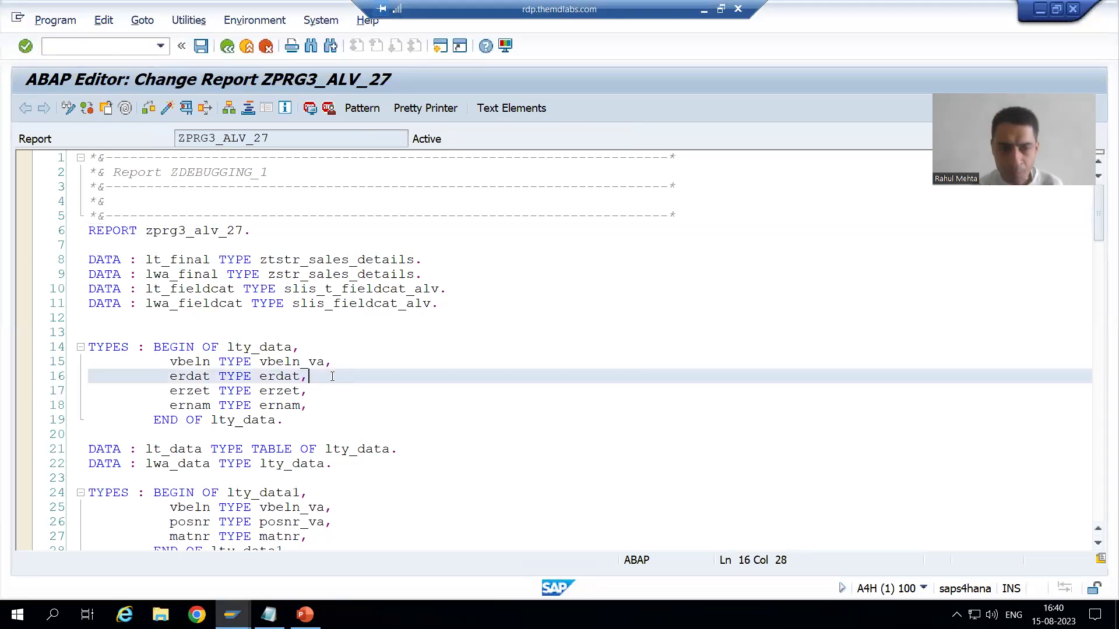
scroll(327, 314, down, 6)
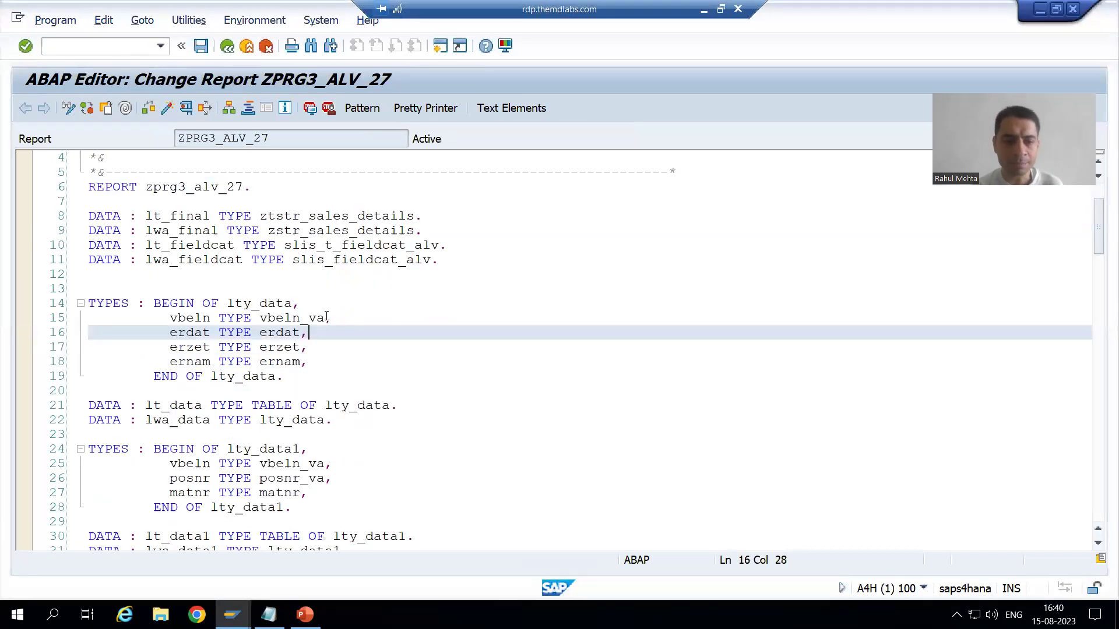
scroll(327, 316, down, 1)
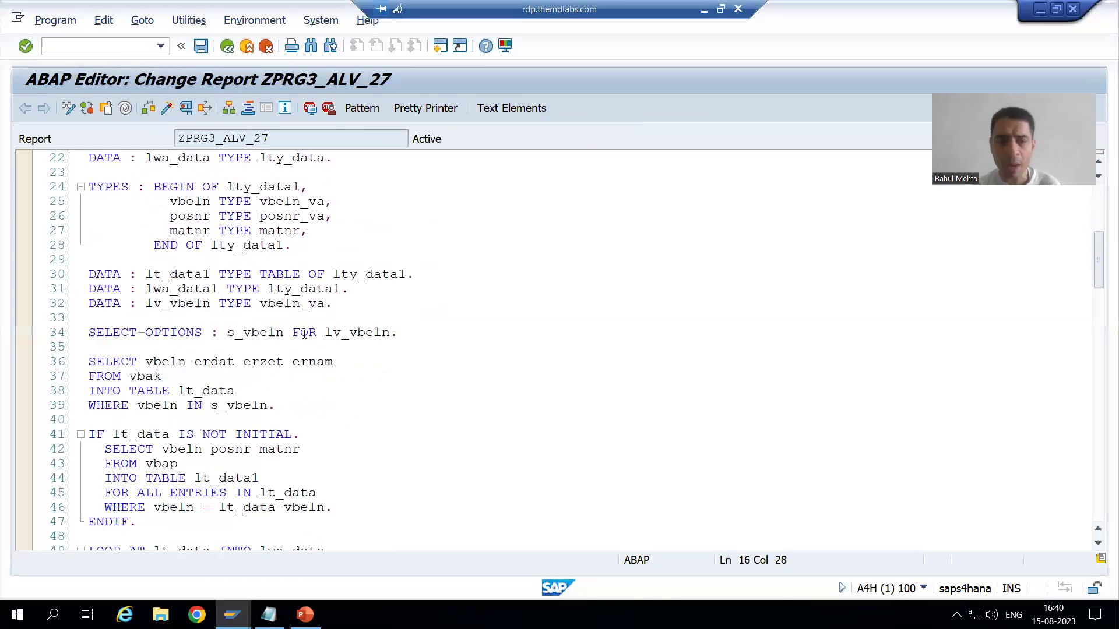
drag(275, 406, 68, 364)
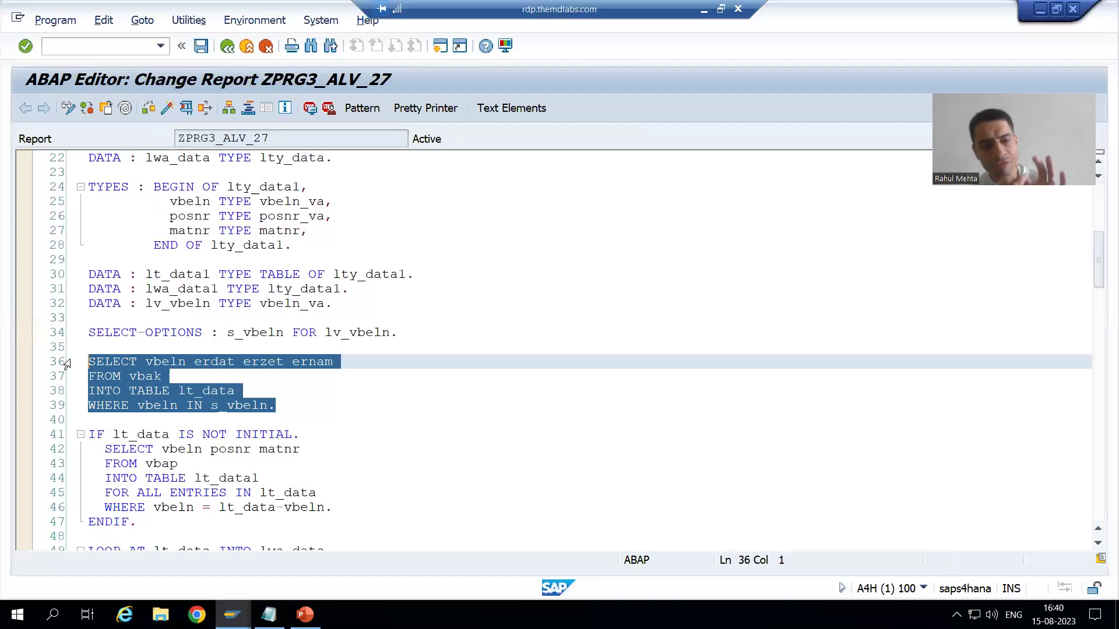
click(190, 383)
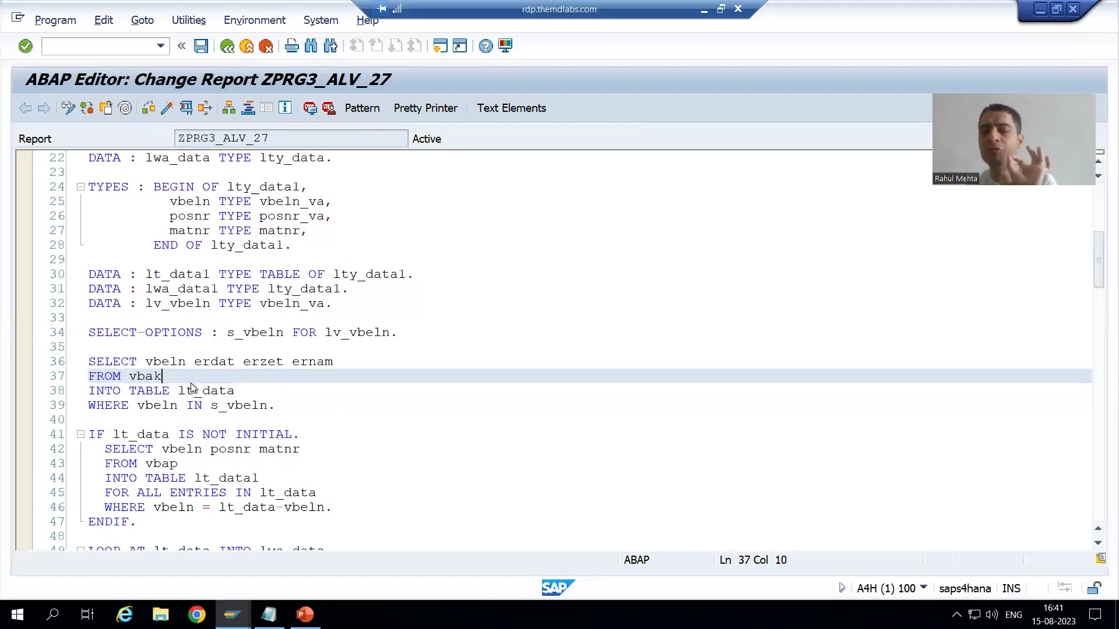
scroll(239, 419, down, 2)
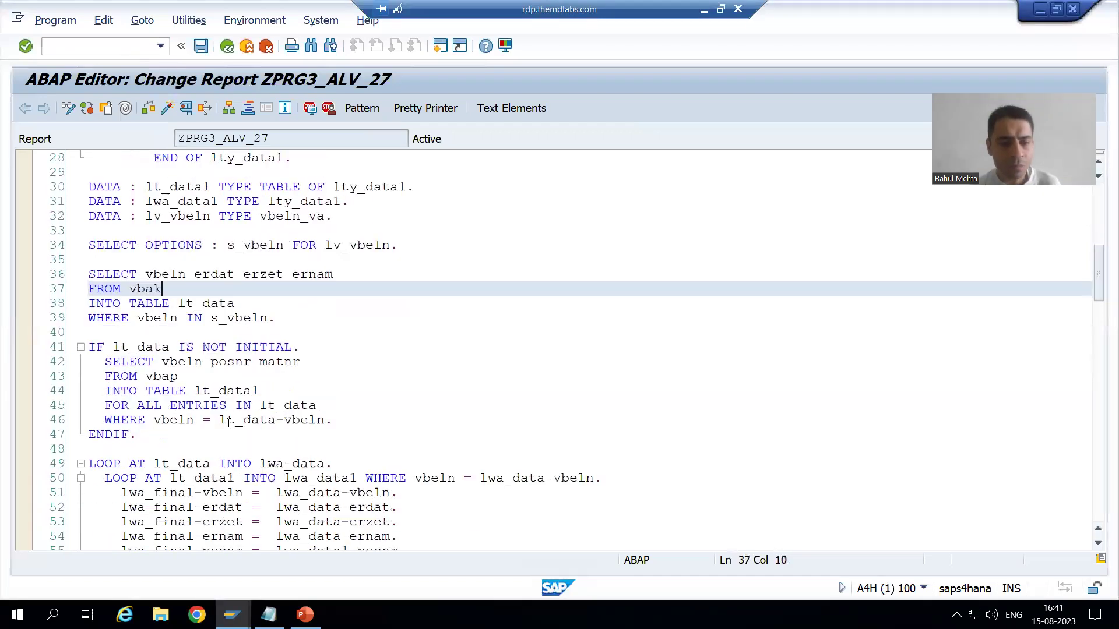
drag(333, 420, 79, 360)
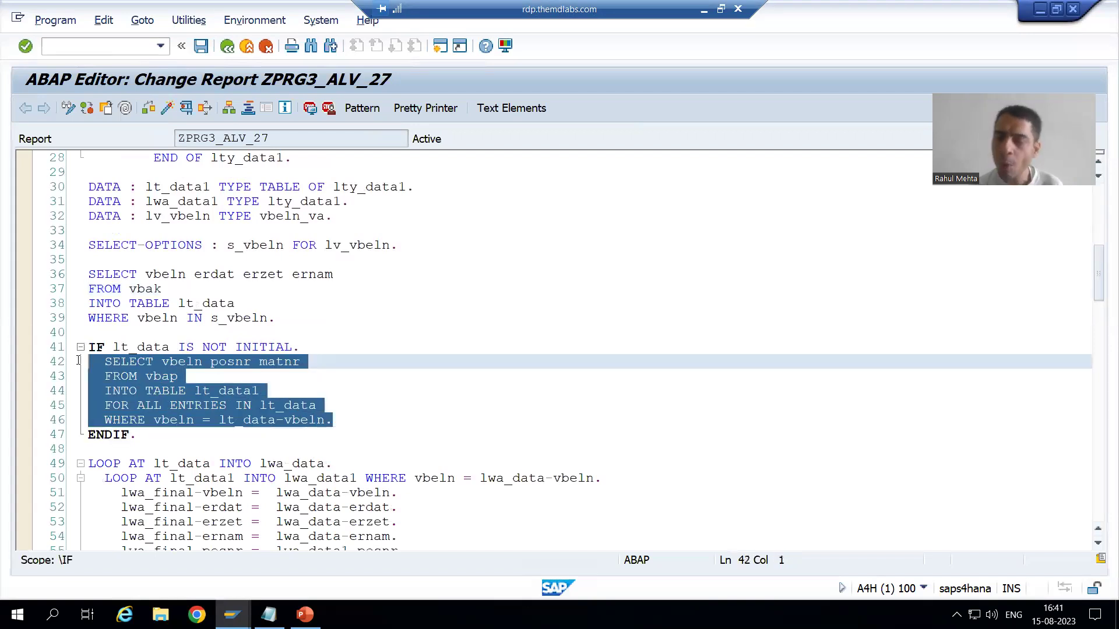
click(162, 362)
scroll(178, 269, down, 1)
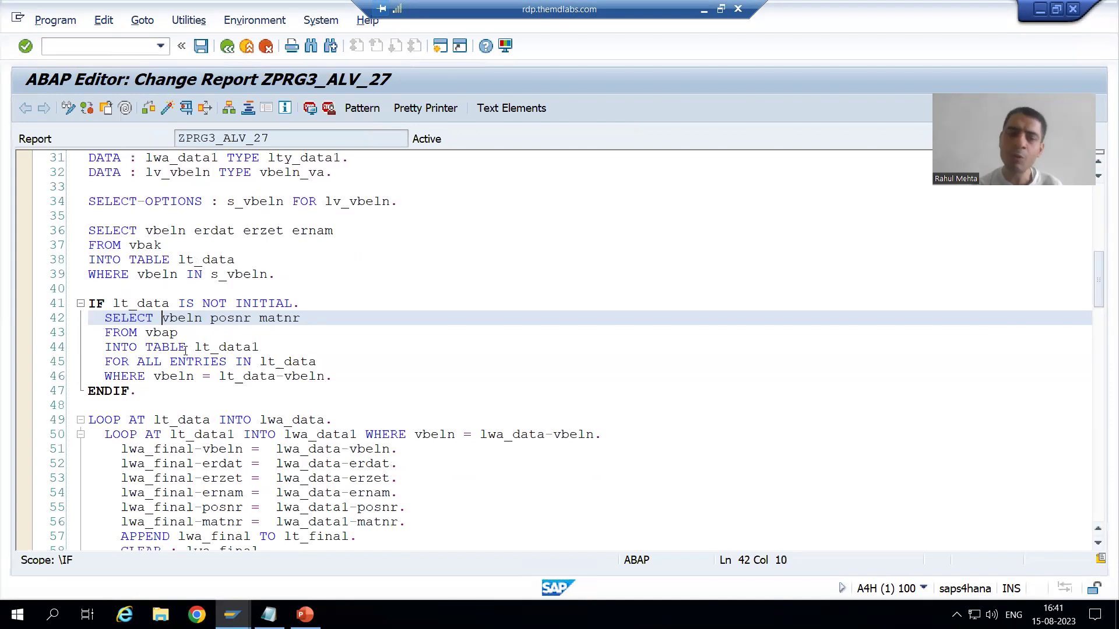
scroll(185, 351, down, 6)
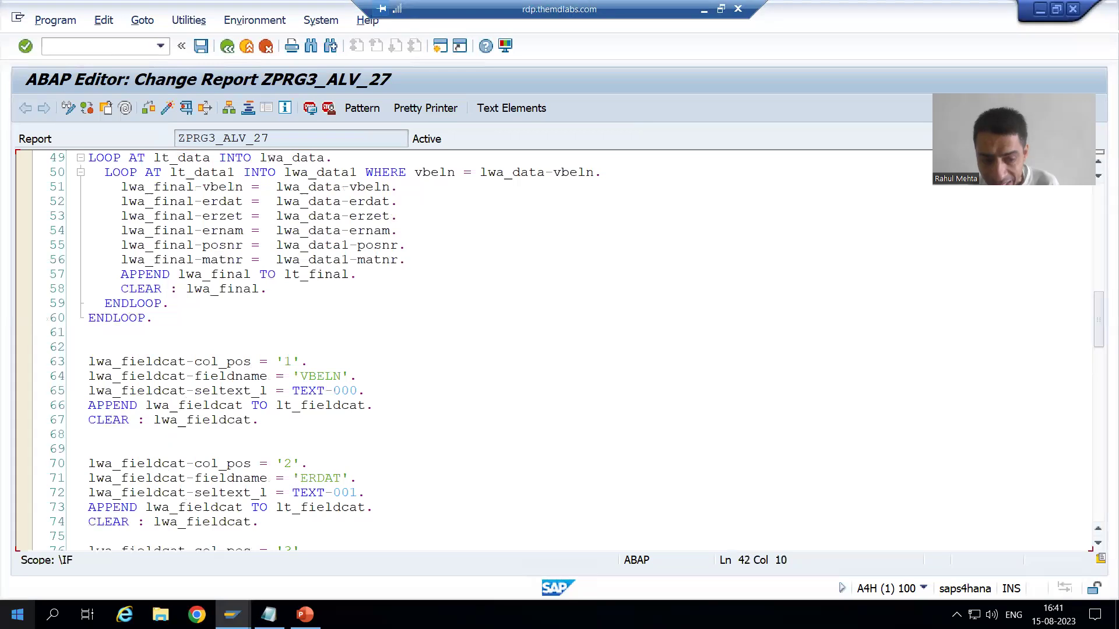
mouse_move(233, 615)
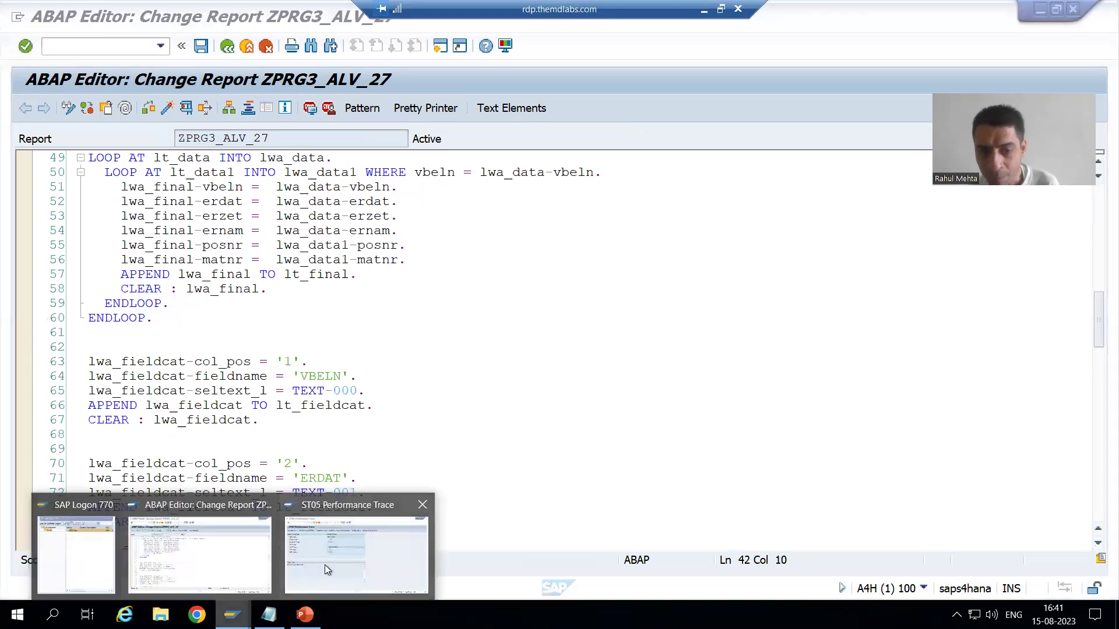
click(324, 565)
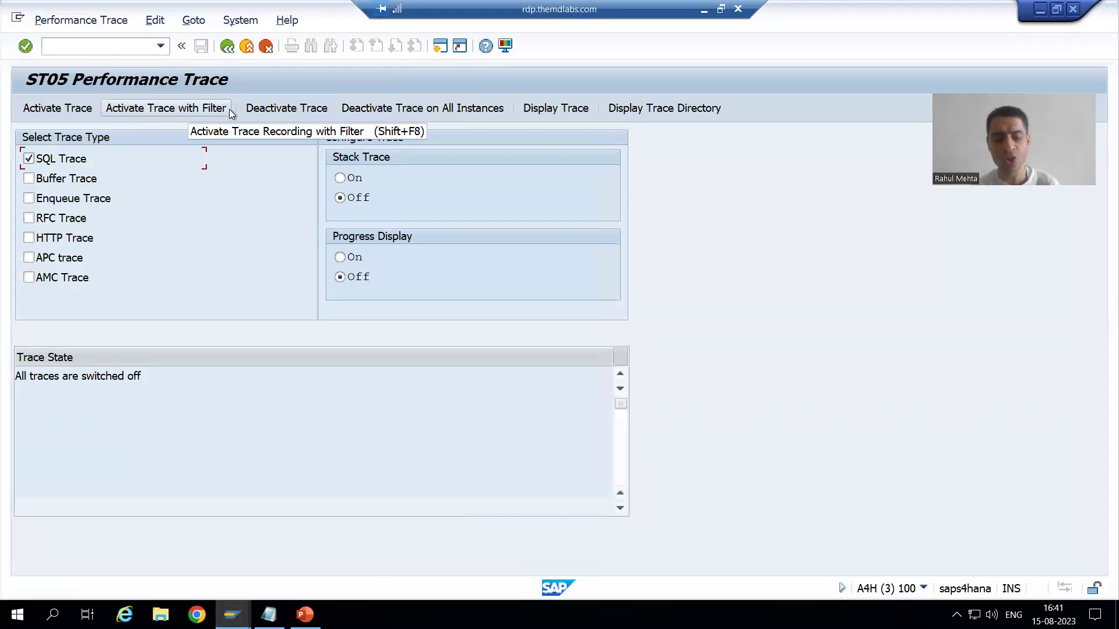
key(alt+Tab)
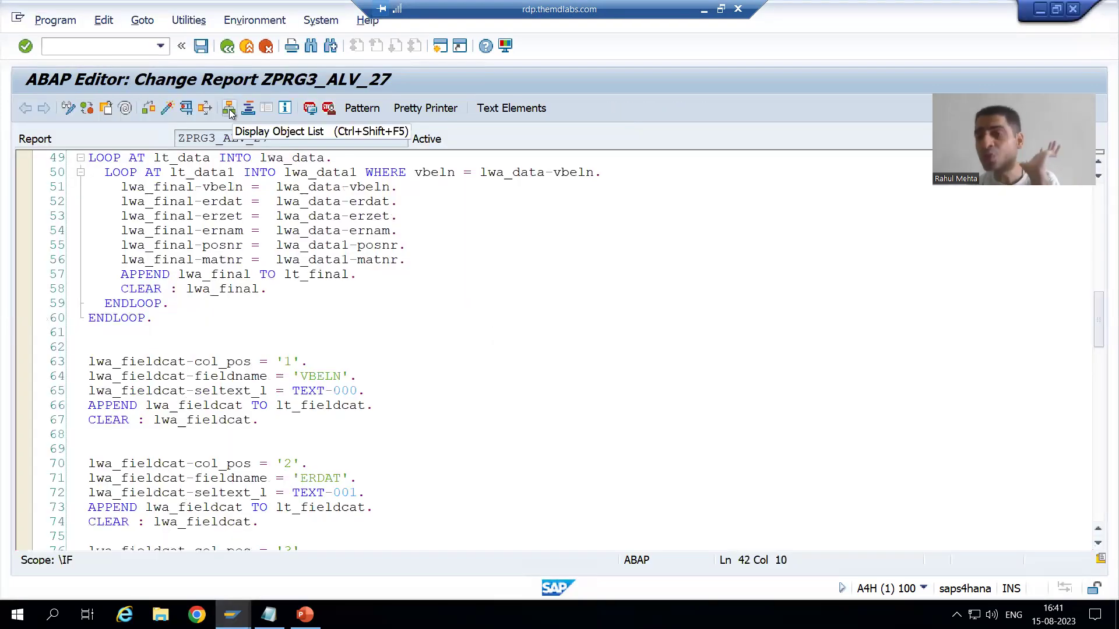
scroll(311, 198, up, 7)
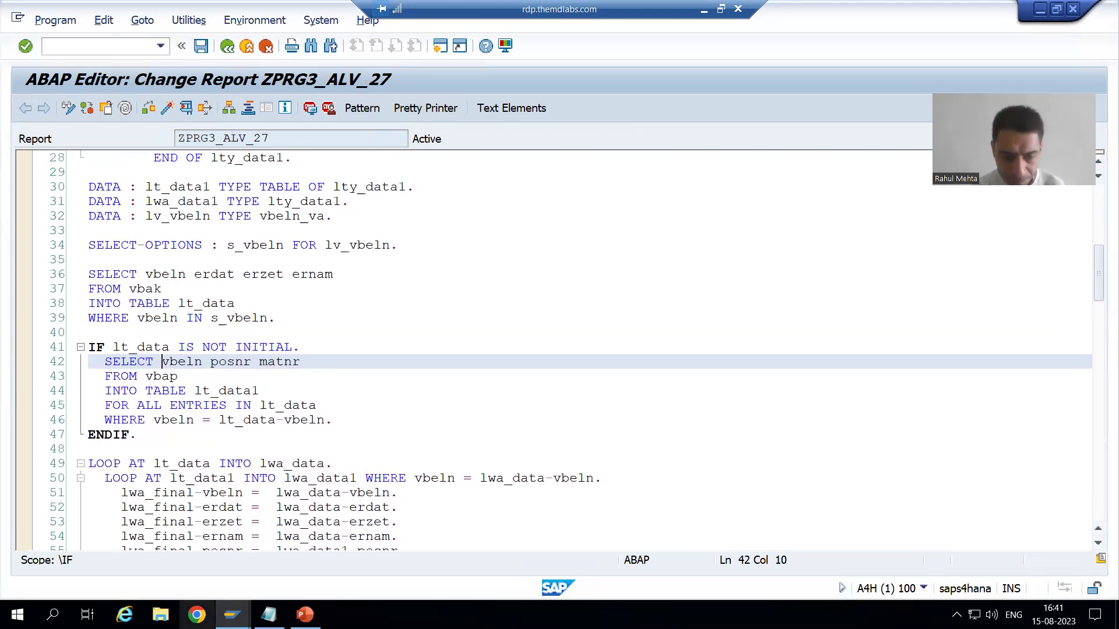
Step: Activate the SQL trace in the ST05 session and check which user it is recorded for
mouse_move(232, 615)
click(351, 576)
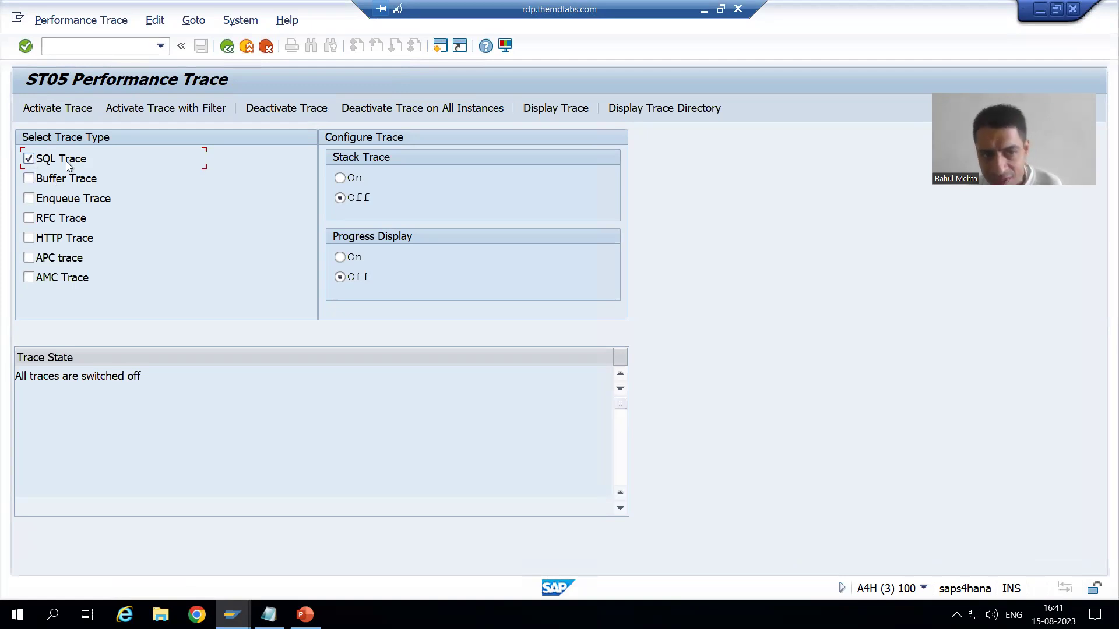
click(74, 110)
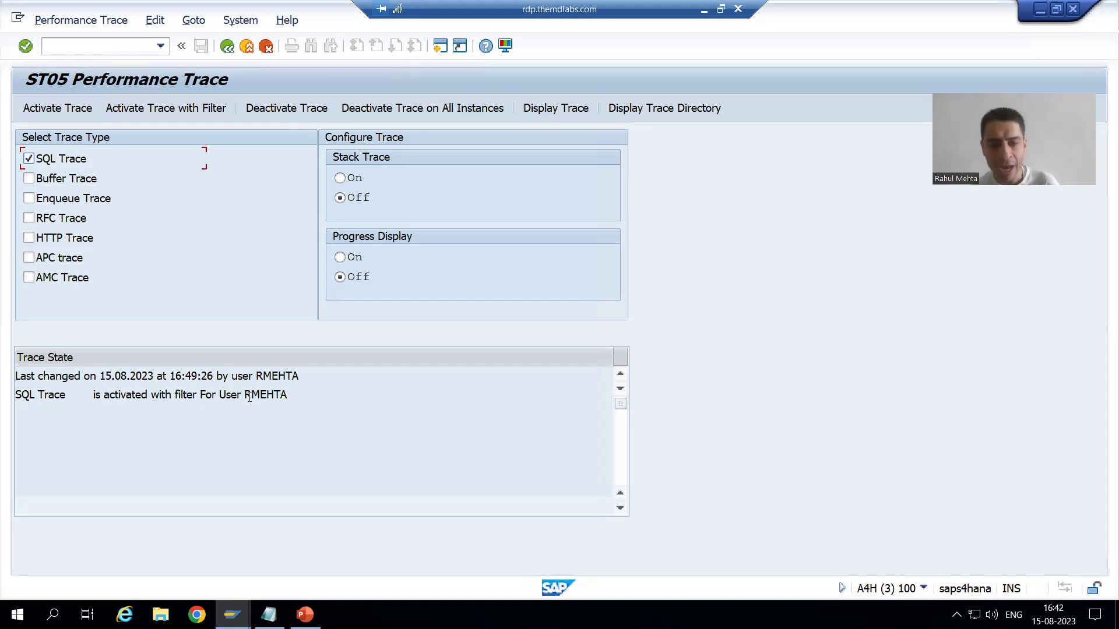
drag(245, 396, 288, 395)
click(288, 396)
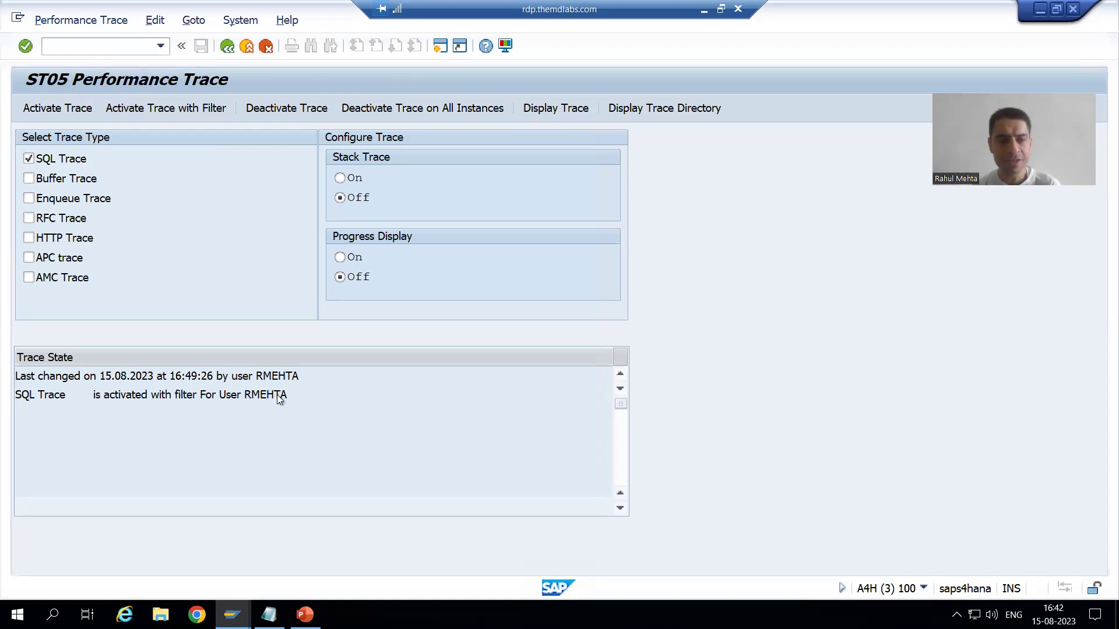
Step: Return to the report session and execute the report for a sales document range, entering the first and last document numbers
key(alt+Tab)
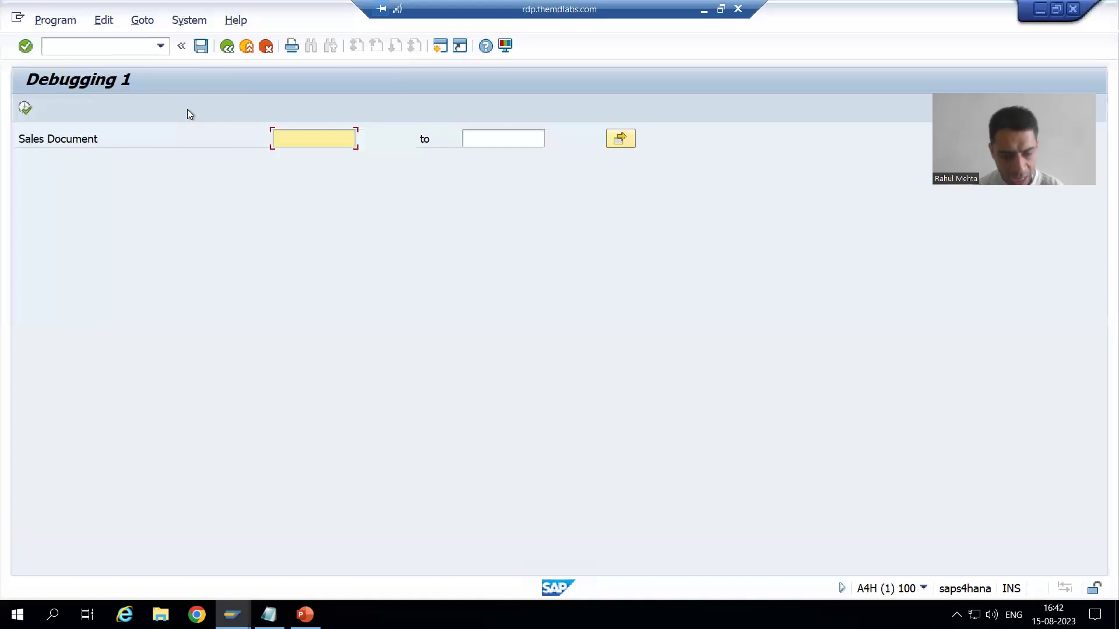
text(44)
key(Tab)
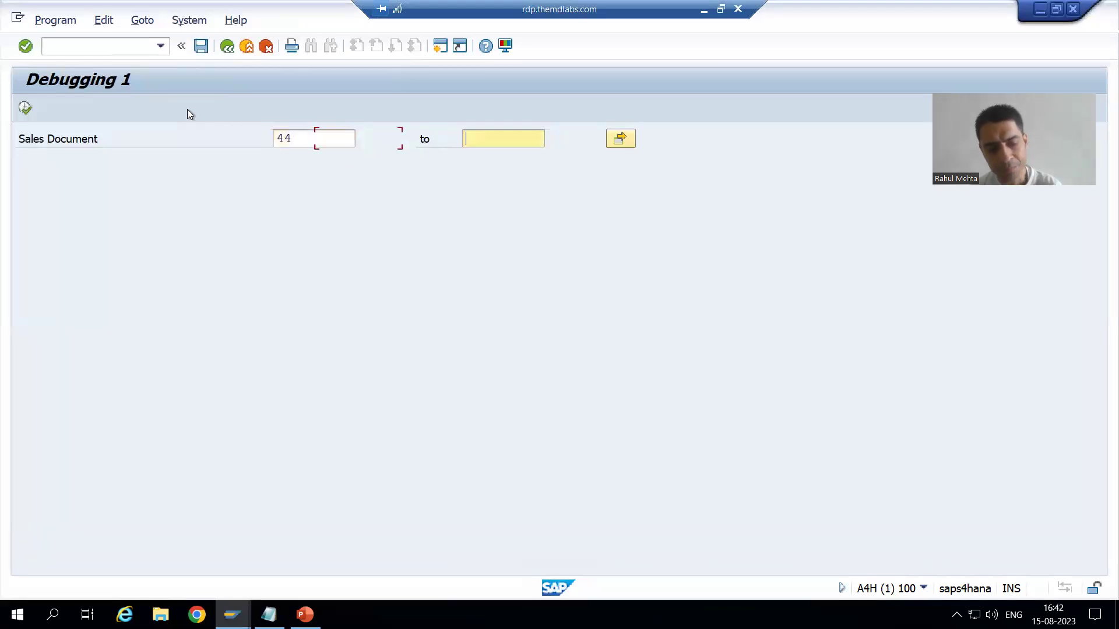
text(45)
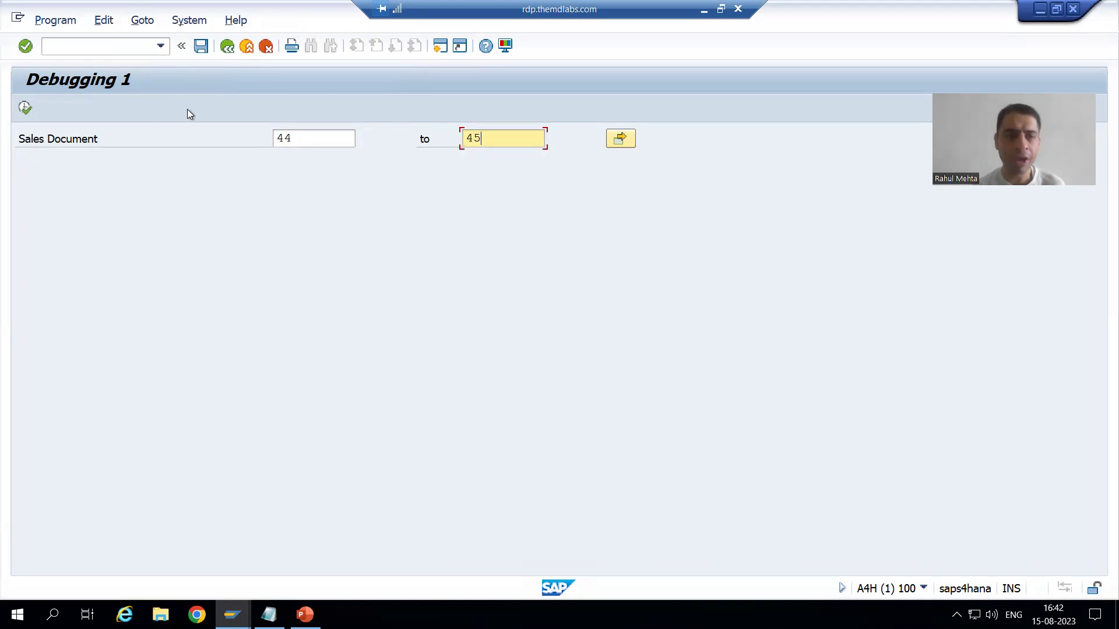
click(24, 109)
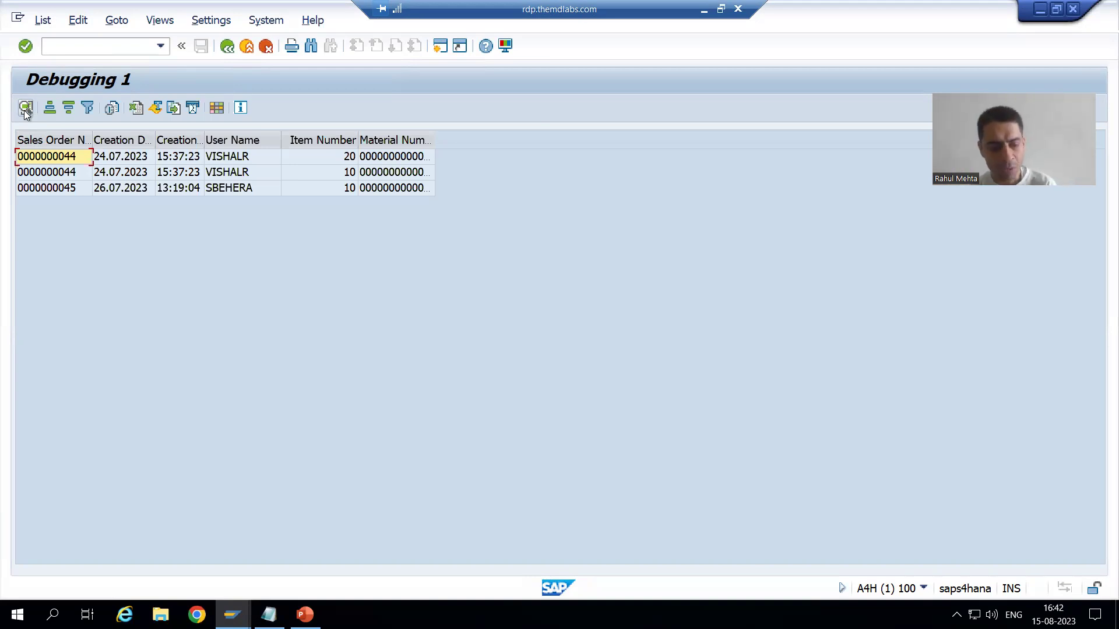
Step: Deactivate the trace in the ST05 session and open the filter conditions for displaying the recorded trace
click(23, 110)
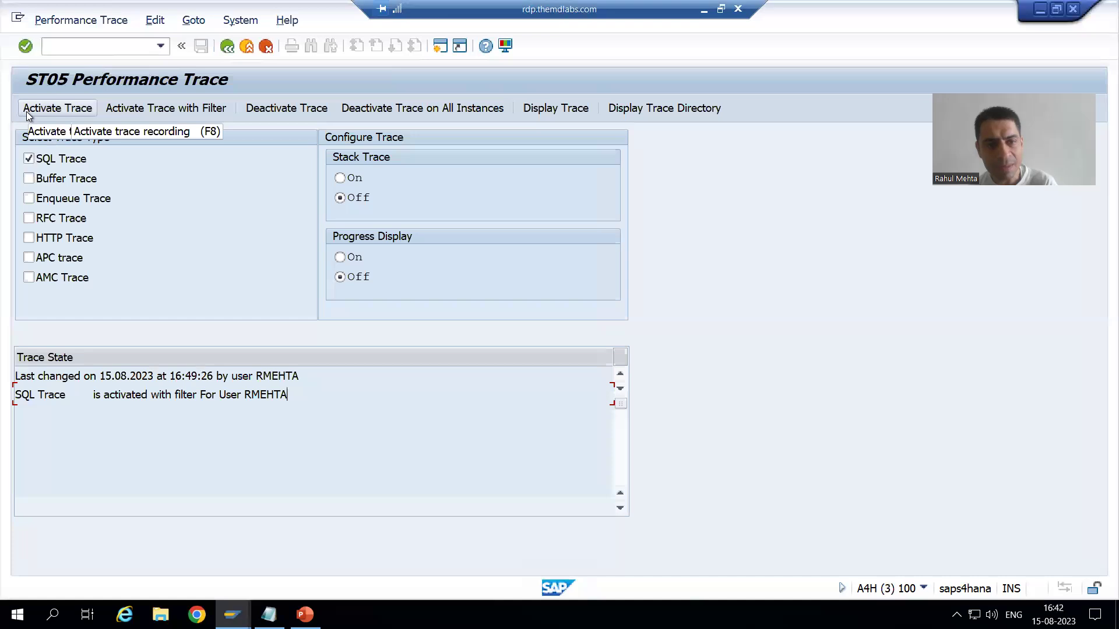
click(260, 107)
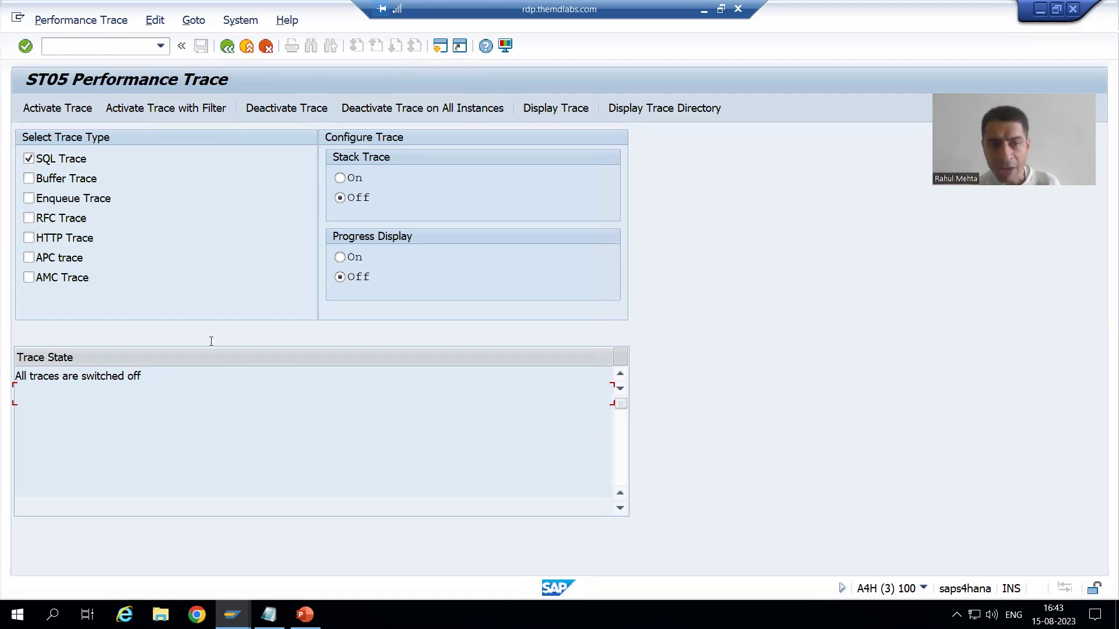
click(545, 115)
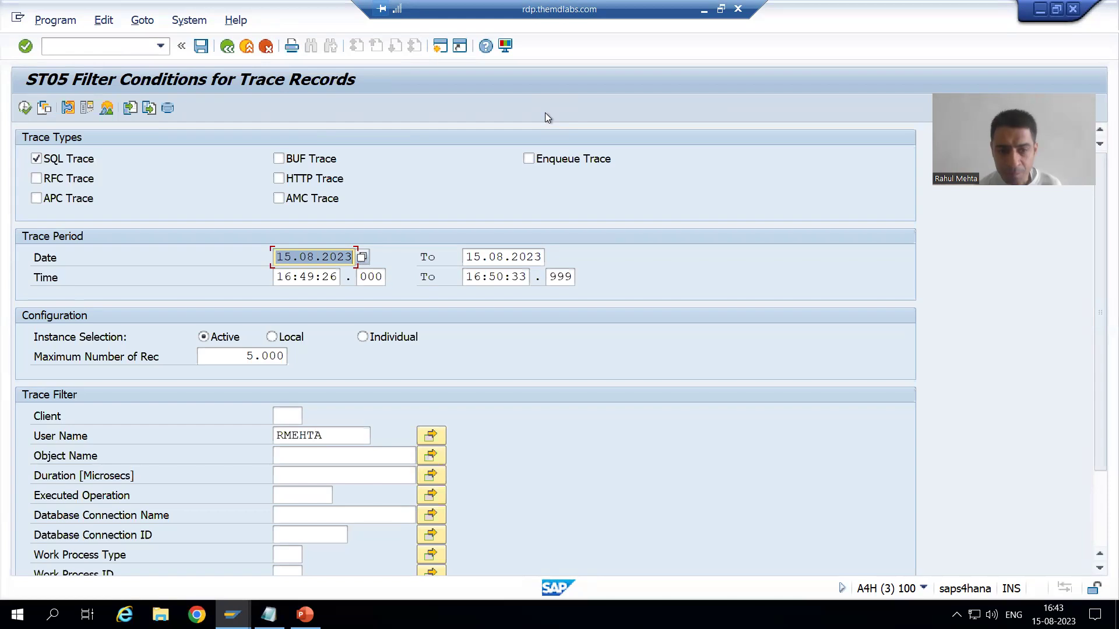
Step: Examine the start and end dates and times of the trace period in the trace record filter conditions
click(337, 257)
click(504, 257)
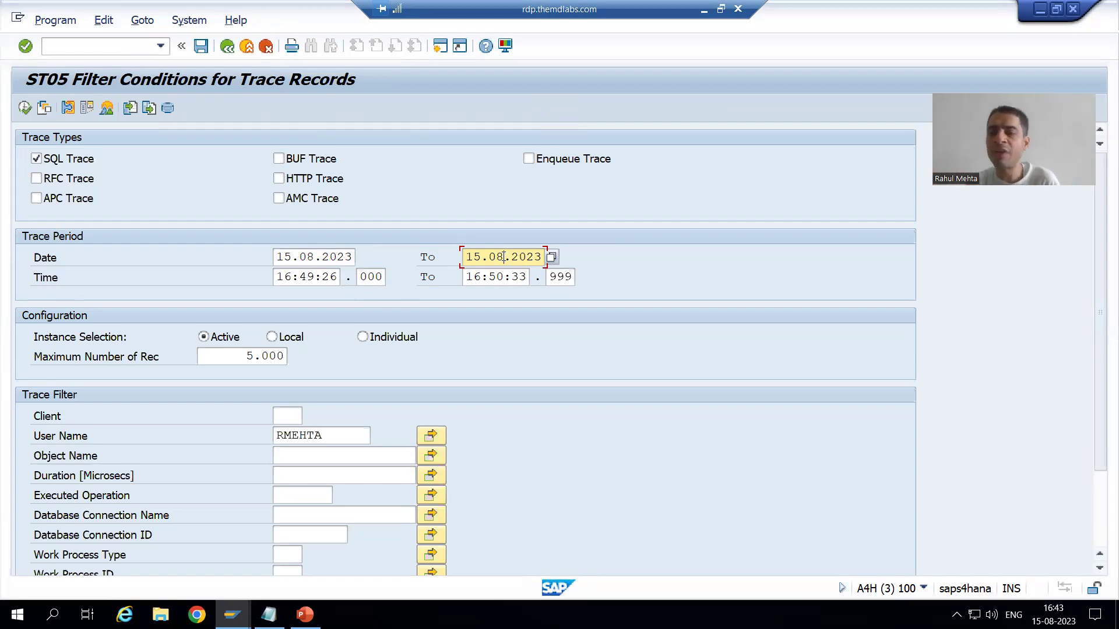
click(316, 276)
click(492, 277)
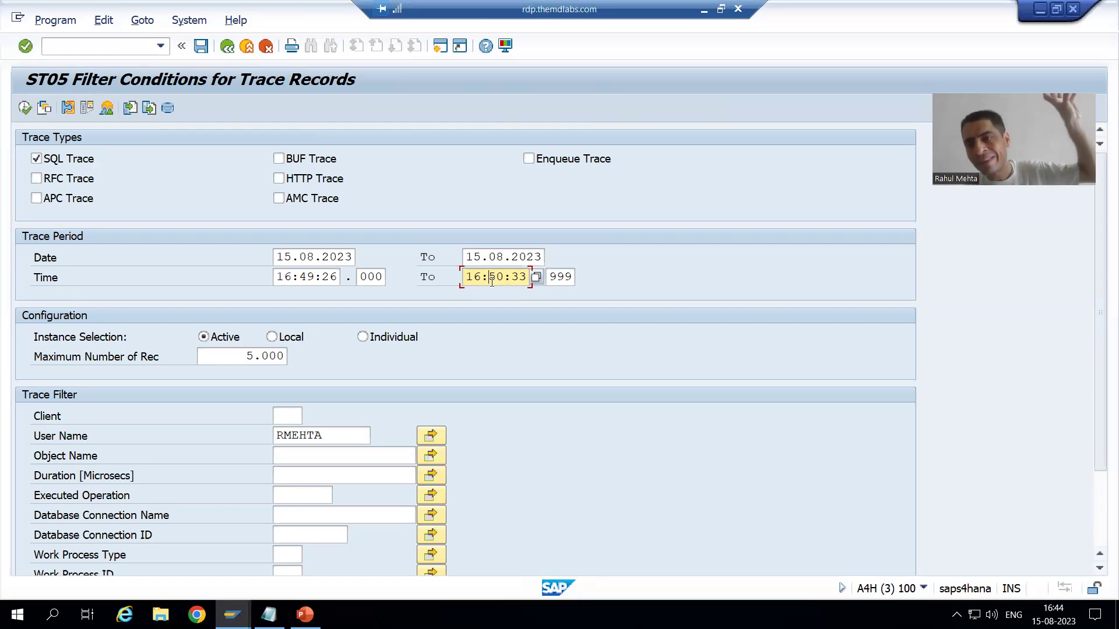
click(296, 279)
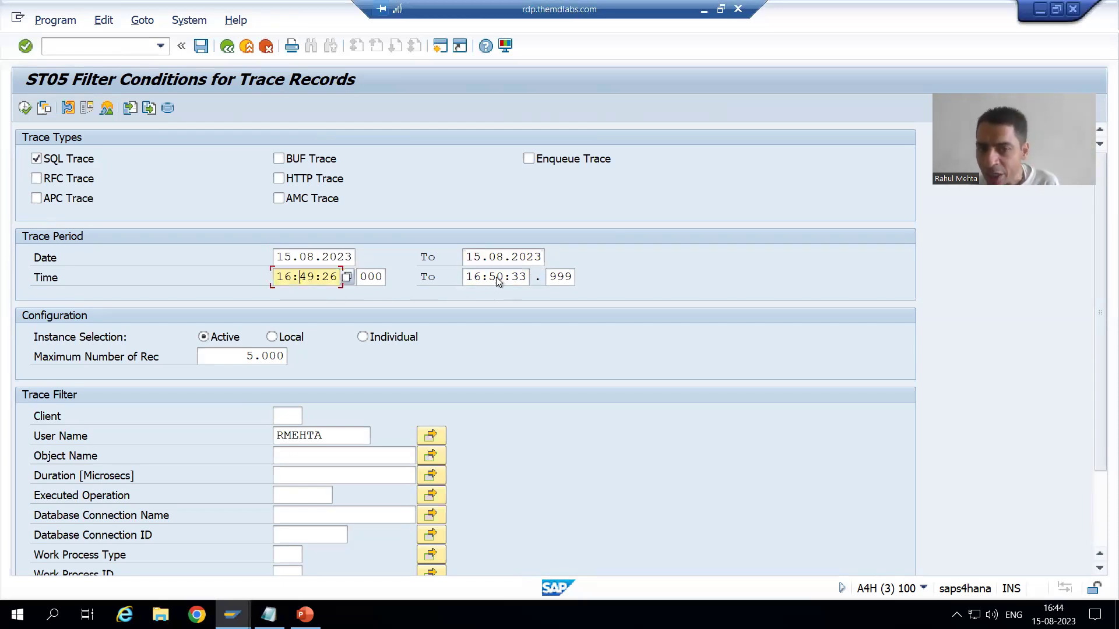
click(498, 278)
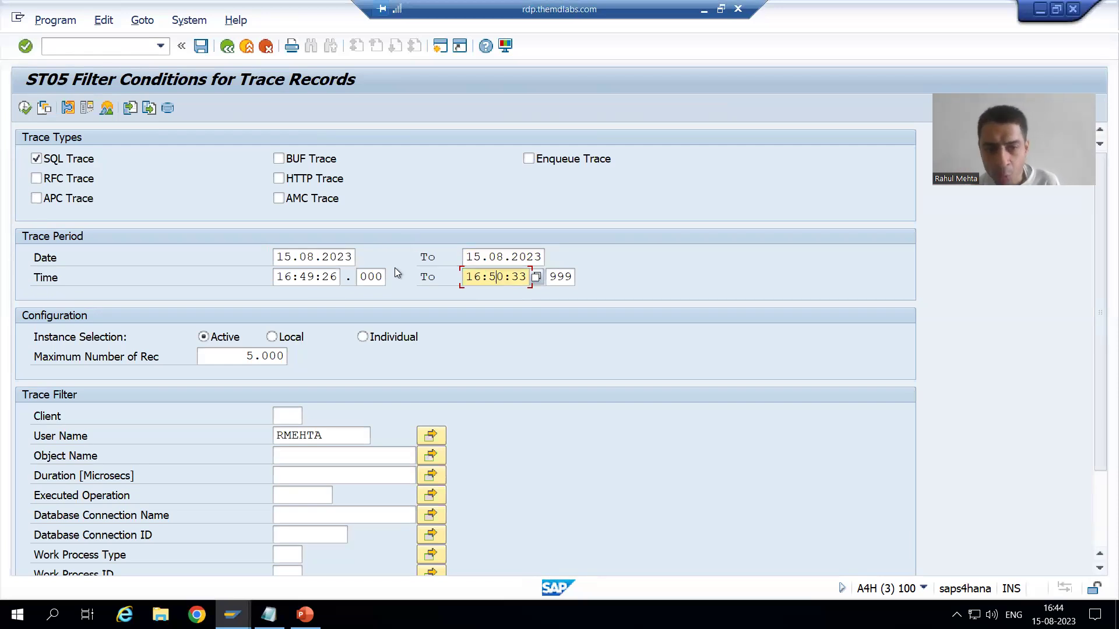
click(344, 257)
click(498, 258)
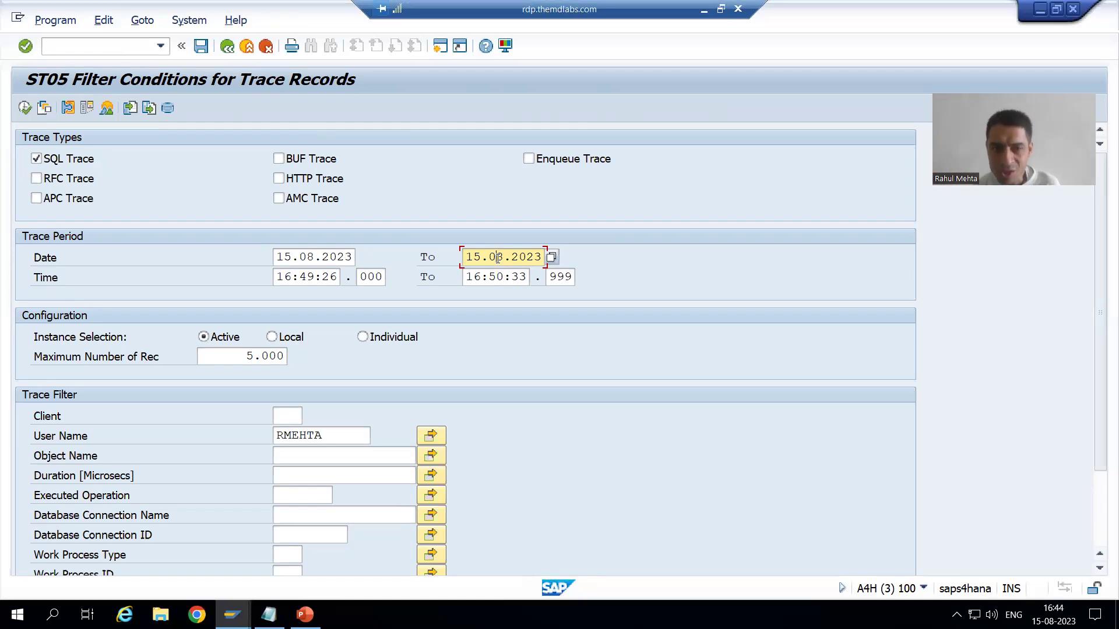
click(315, 257)
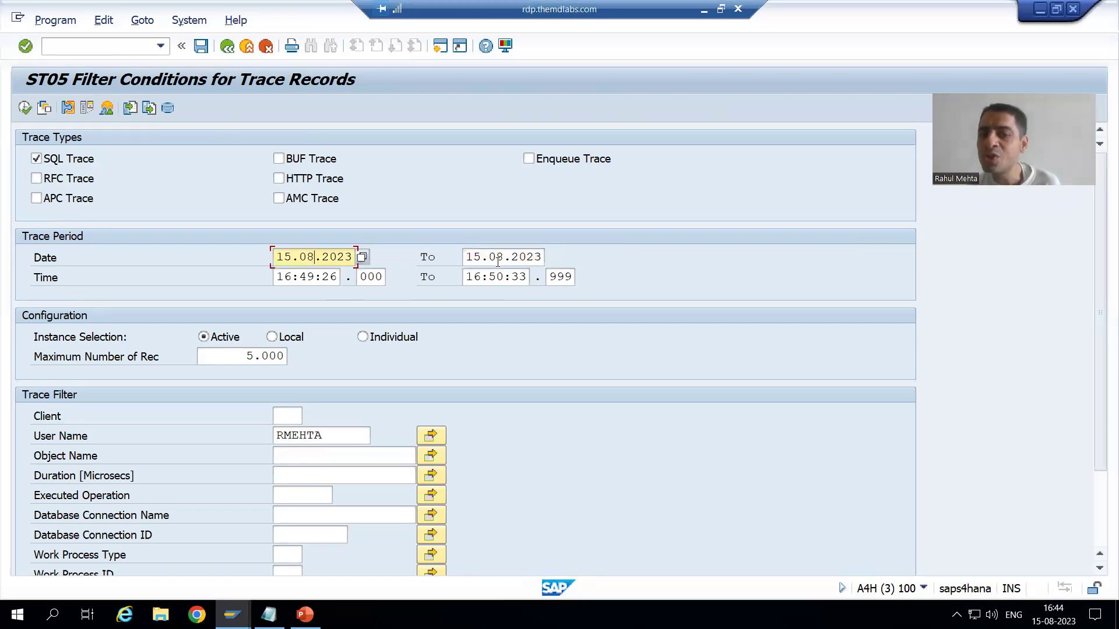
Step: Display the recorded SQL trace records using the current trace period and user filter conditions
click(500, 258)
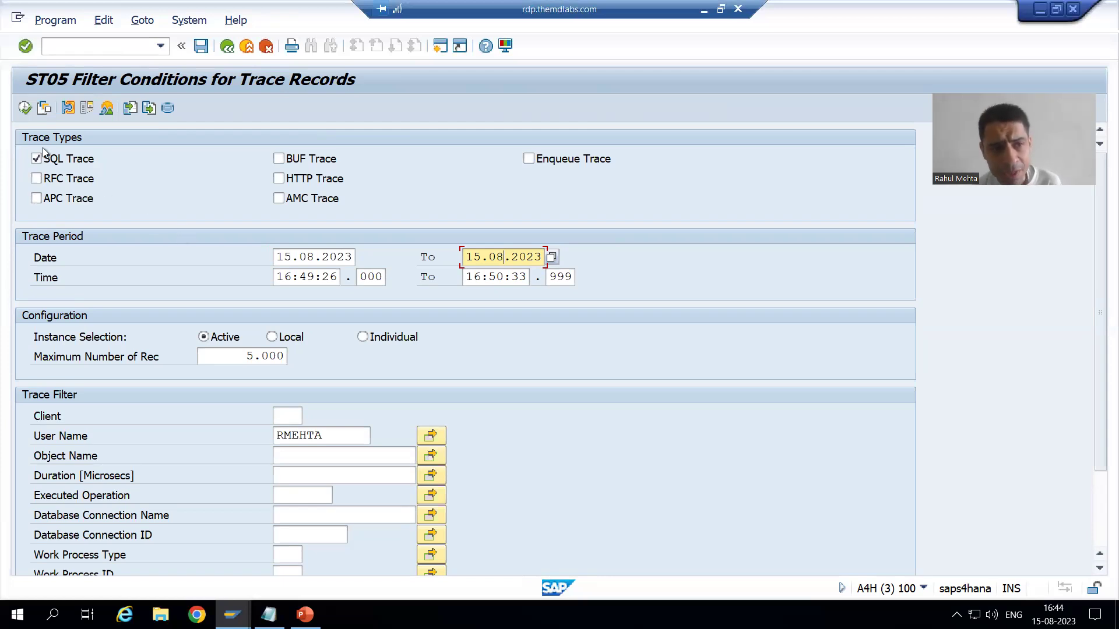
click(25, 108)
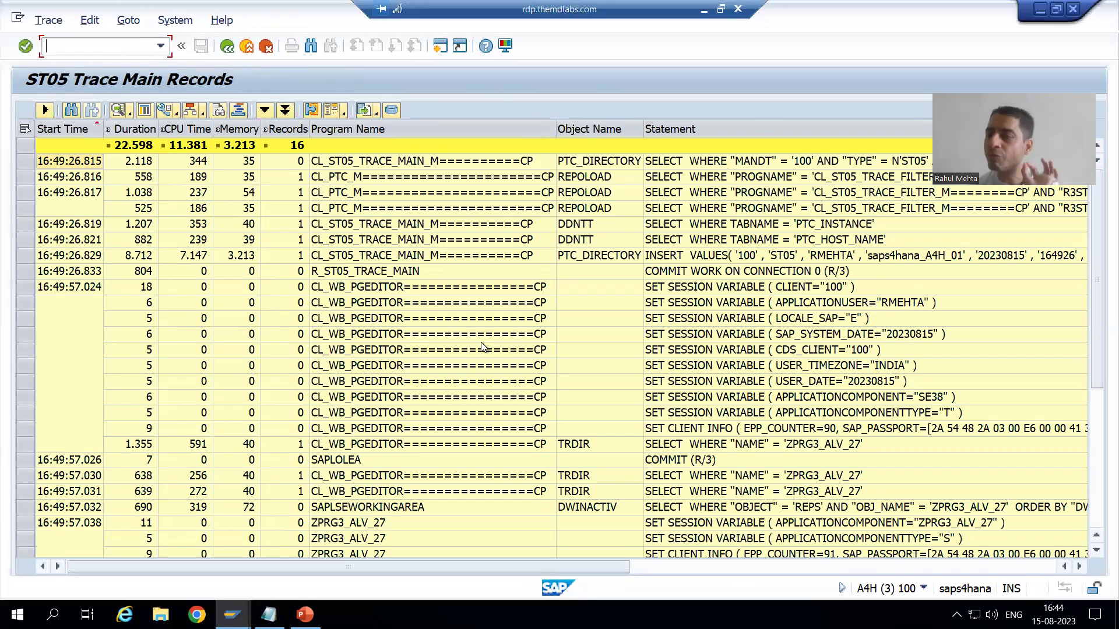
Step: Filter the trace records on program name ZPRG3_ALV_27 from the value list, checking the report's name in its own session
click(385, 129)
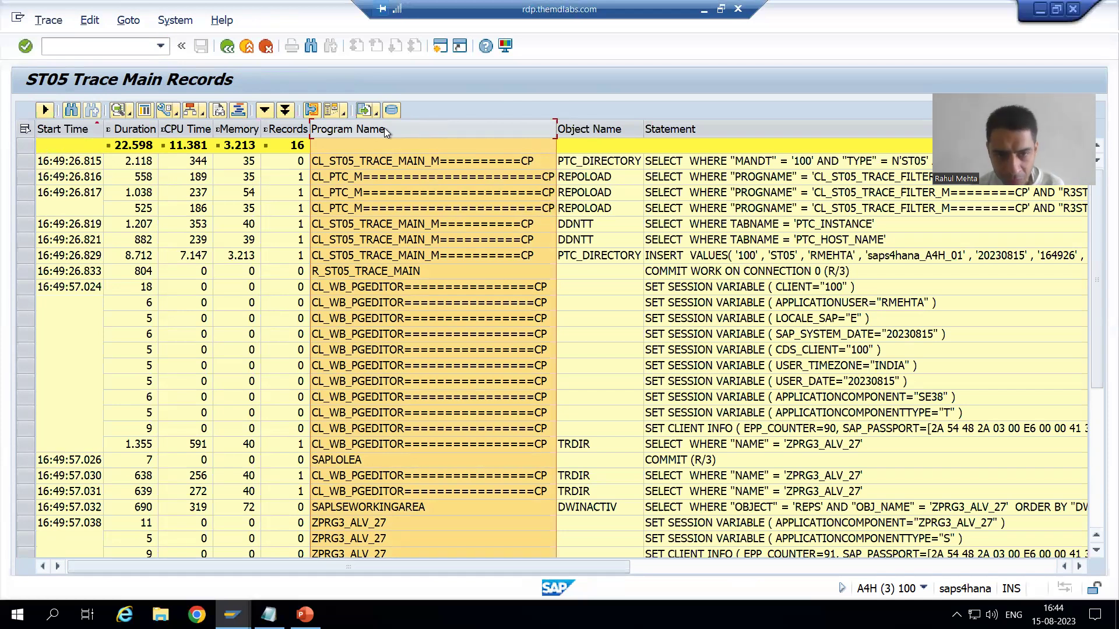
right_click(384, 129)
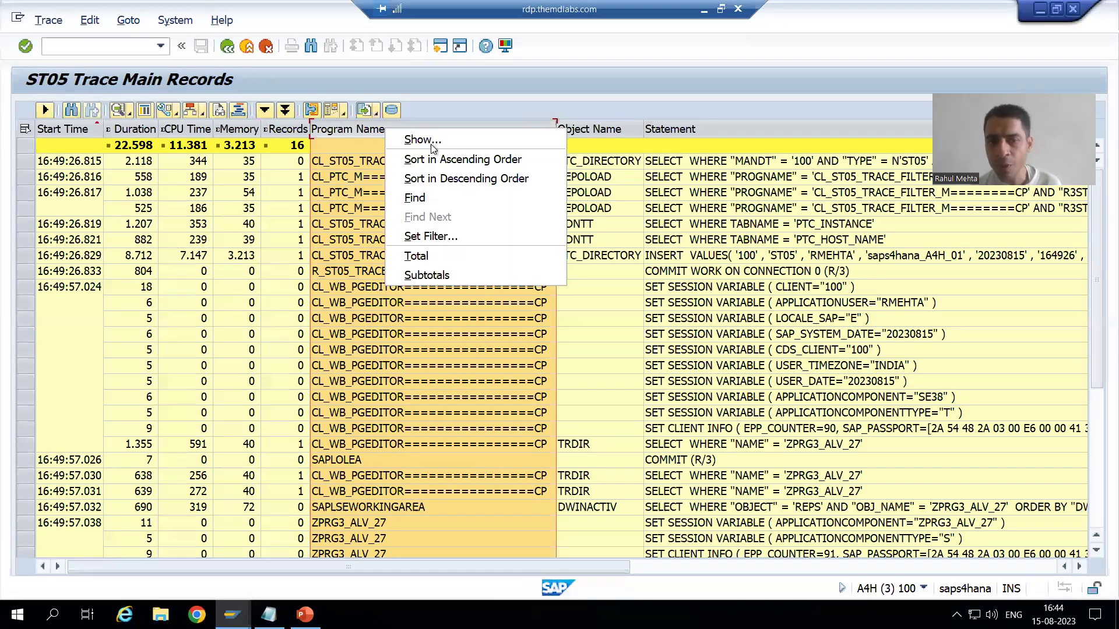
click(423, 239)
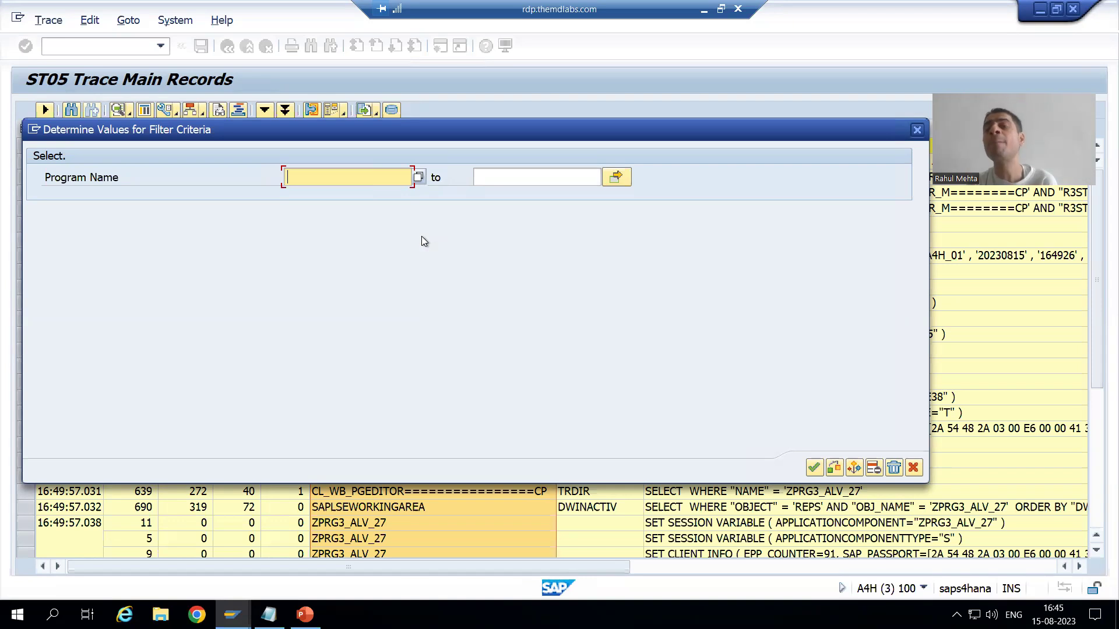
click(419, 177)
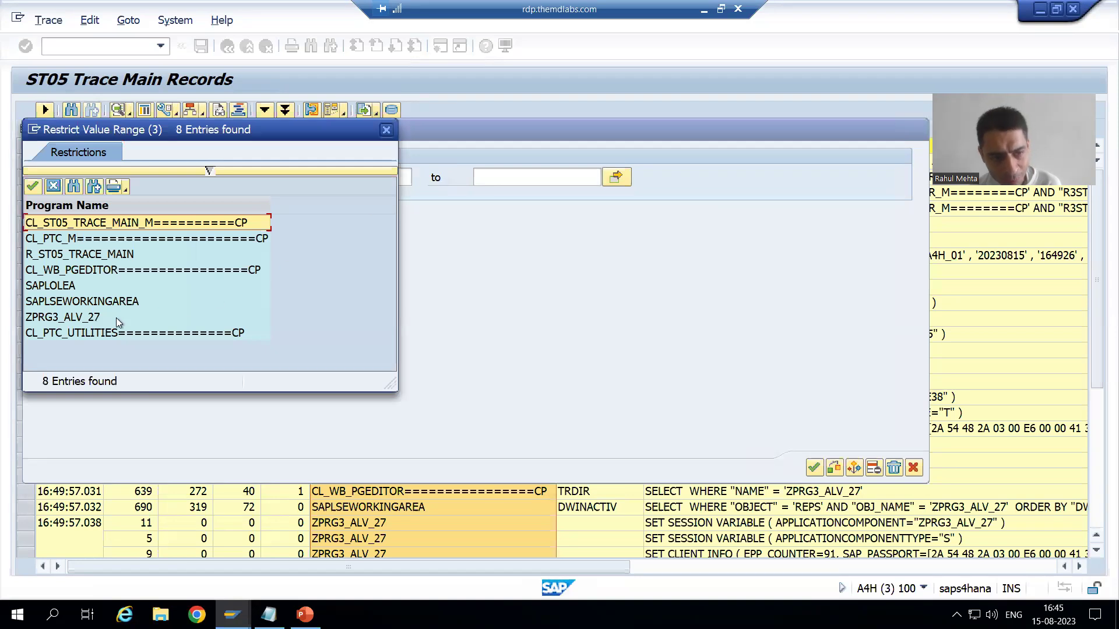
click(88, 319)
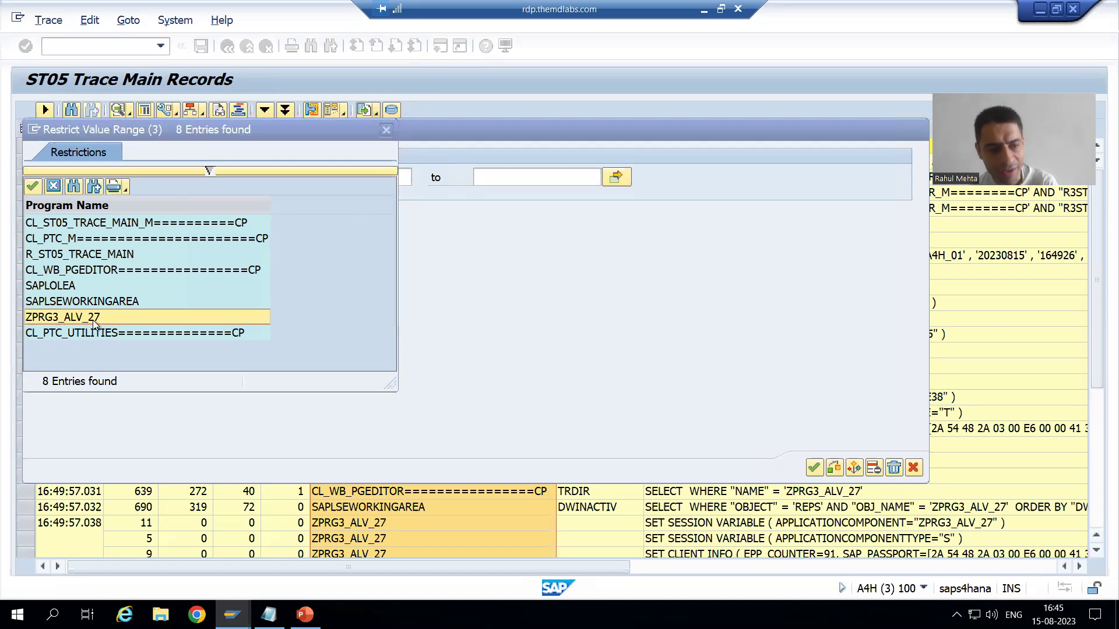
key(alt+Tab)
click(227, 46)
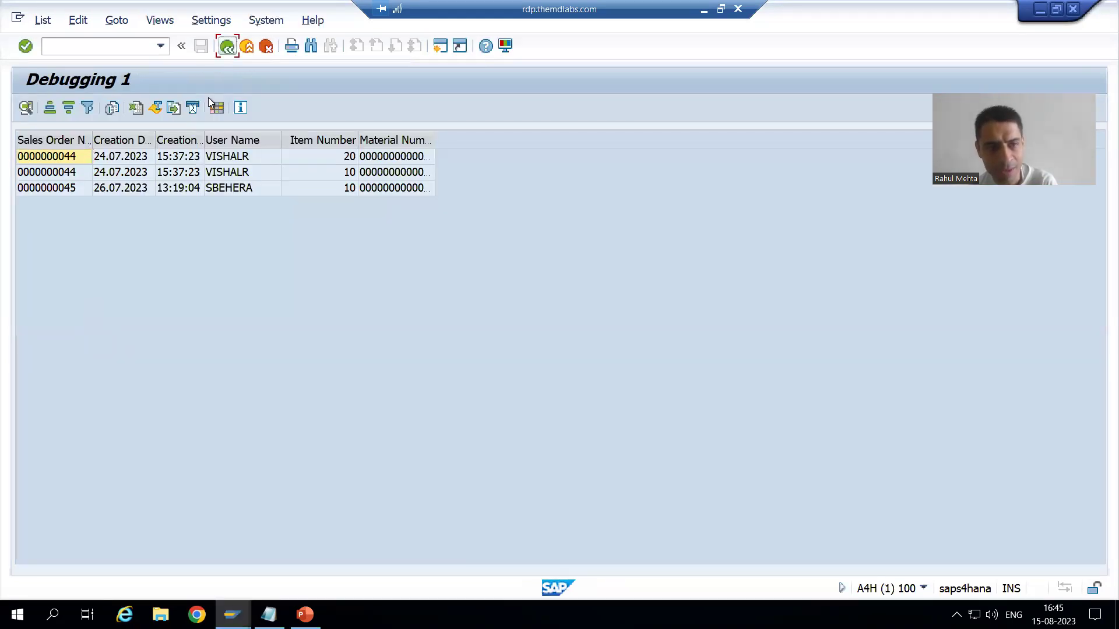
click(227, 46)
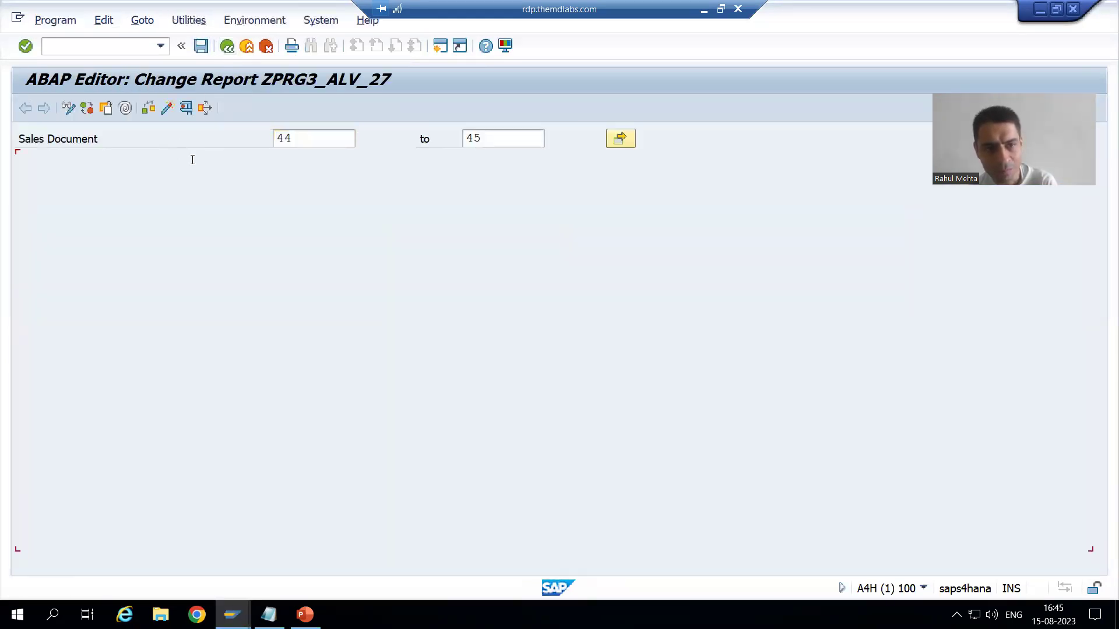
key(alt+Tab)
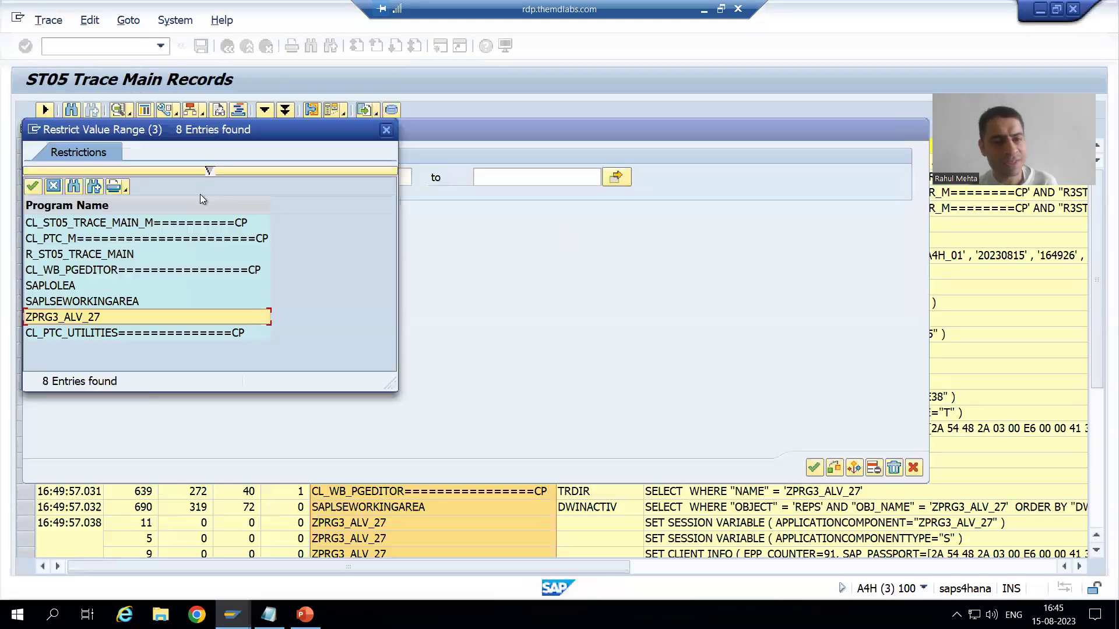
double_click(155, 317)
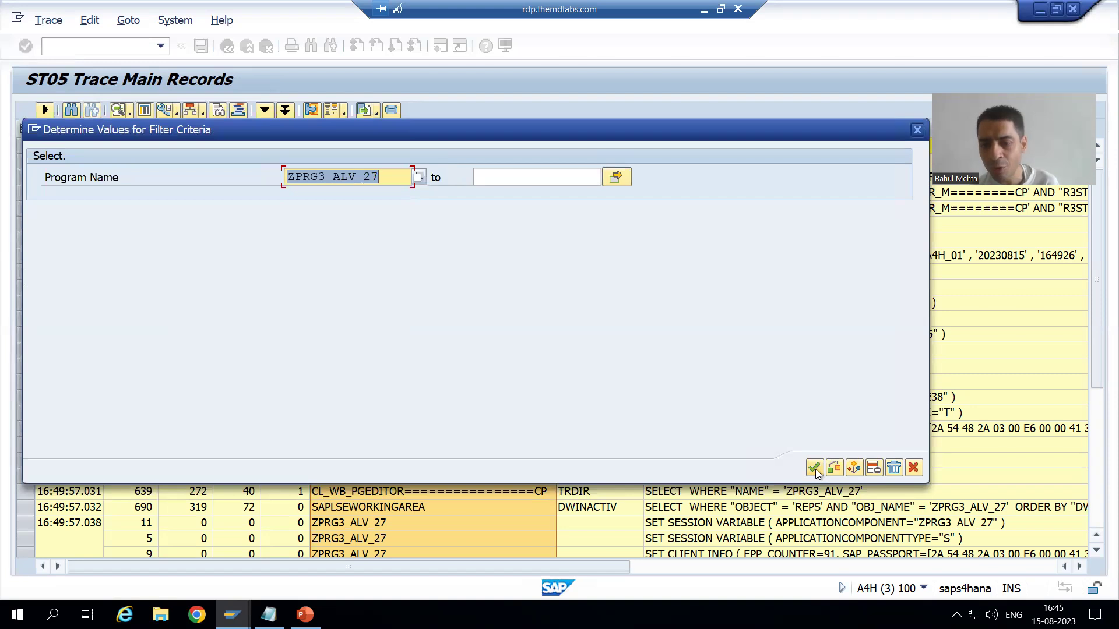
click(813, 469)
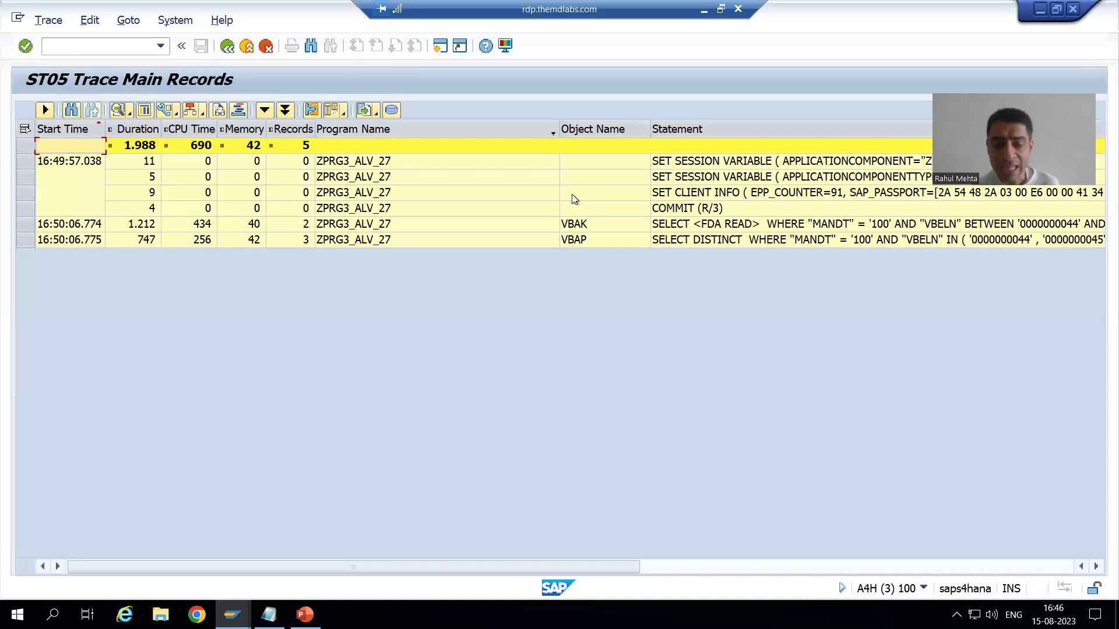
Step: Consult the performance tools notes in Notepad, open ST05 in a new SAP session, and return to the filtered trace records
click(269, 615)
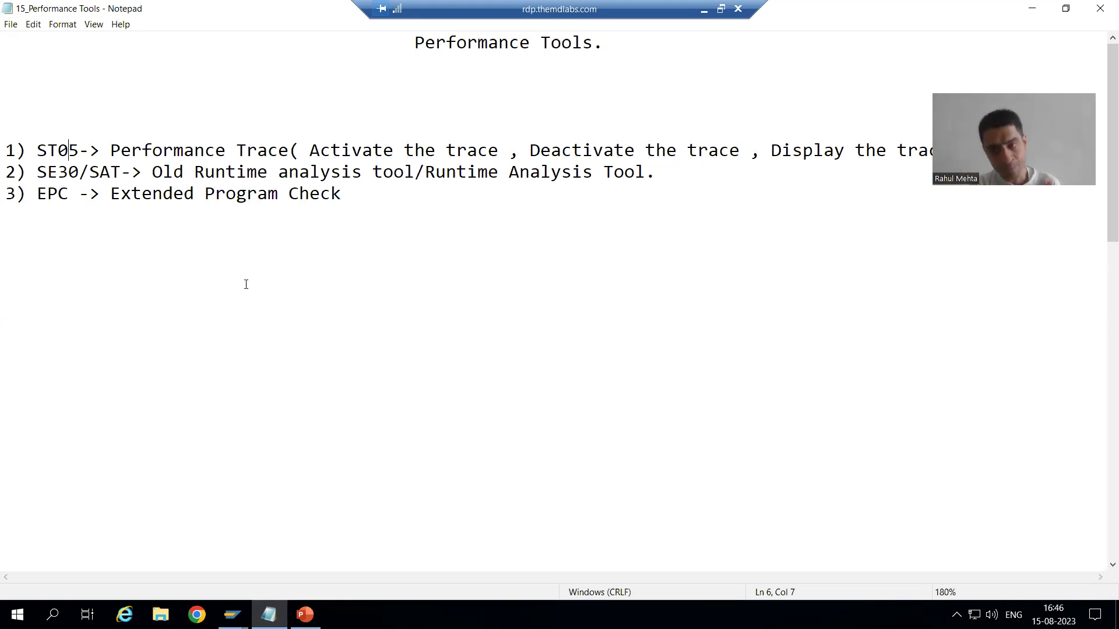
key(alt+Tab)
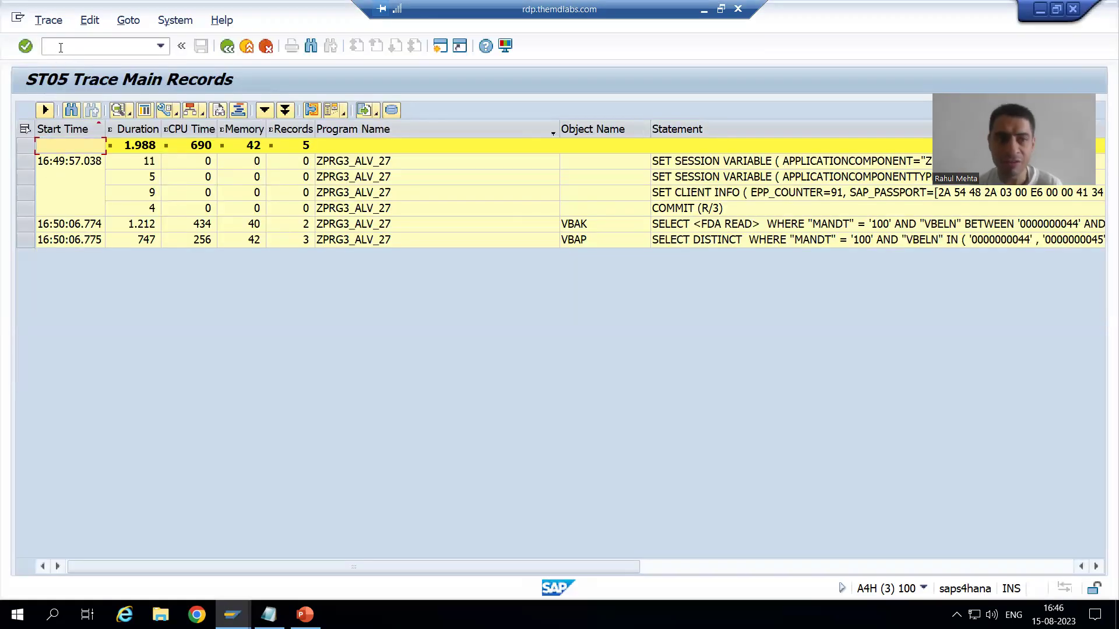
text(/nst05)
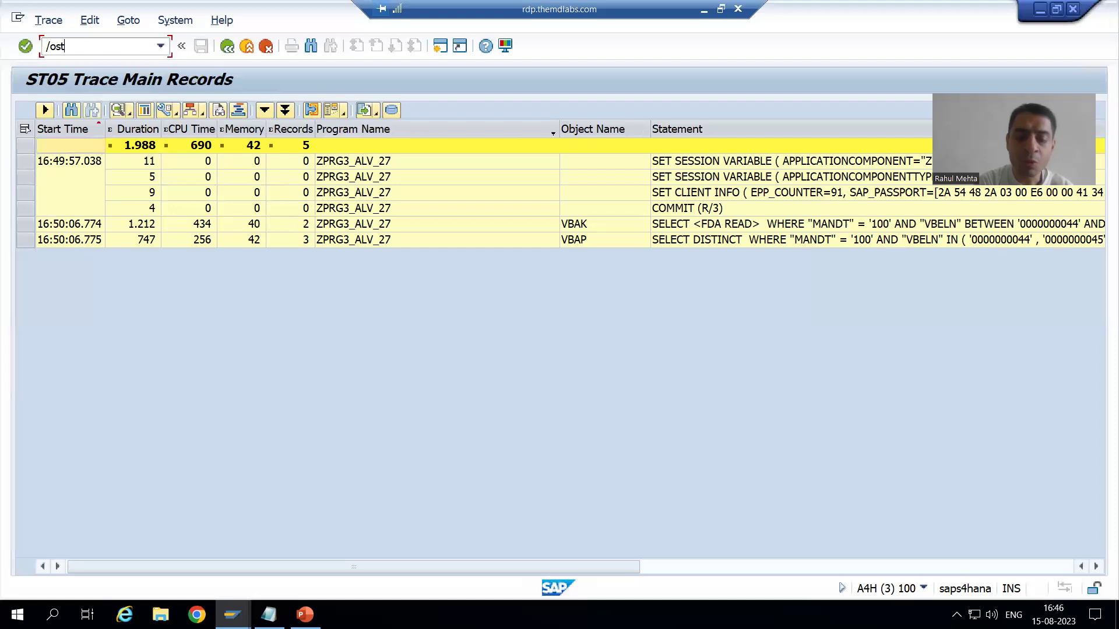
key(Return)
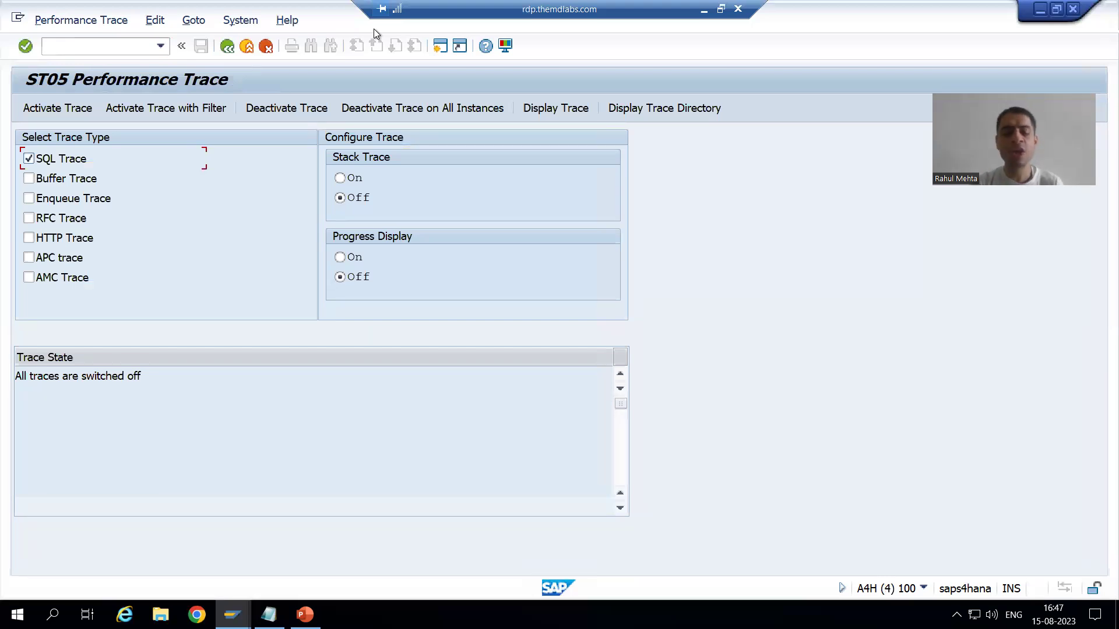
key(alt+Tab)
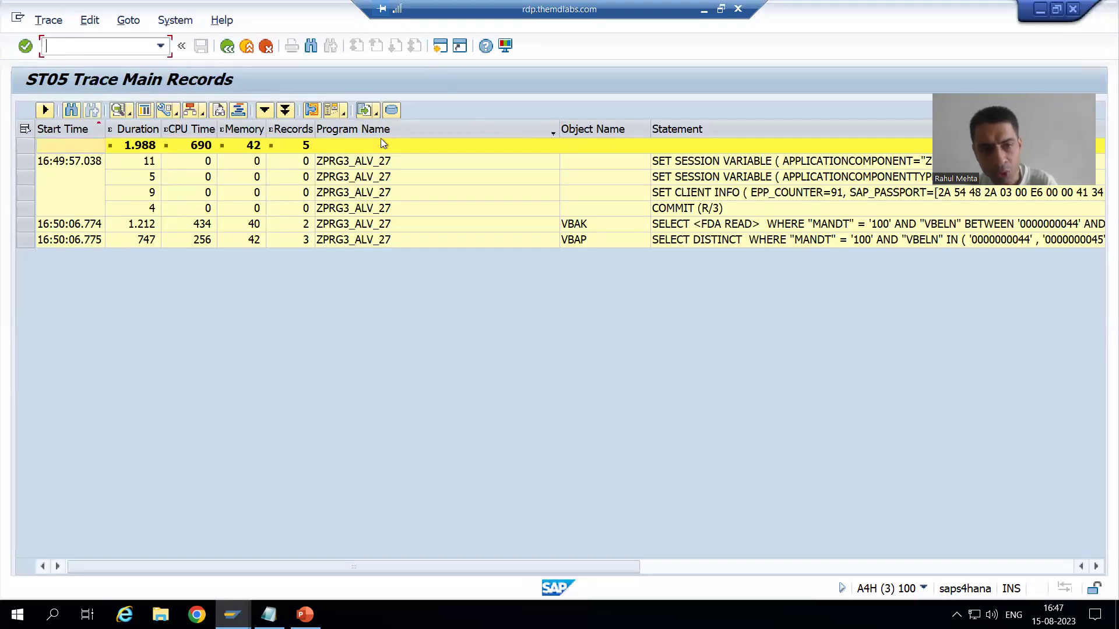